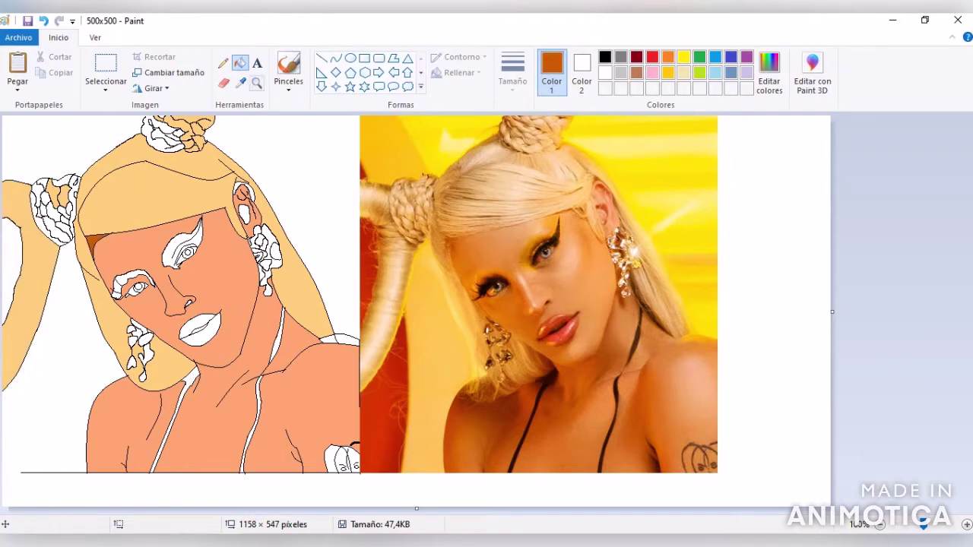
Fill the upper ear's shadow with brown-orange and the garment straps with very dark brown
{"action": "left_click", "coordinate": [242, 186]}
{"action": "left_click", "coordinate": [240, 82]}
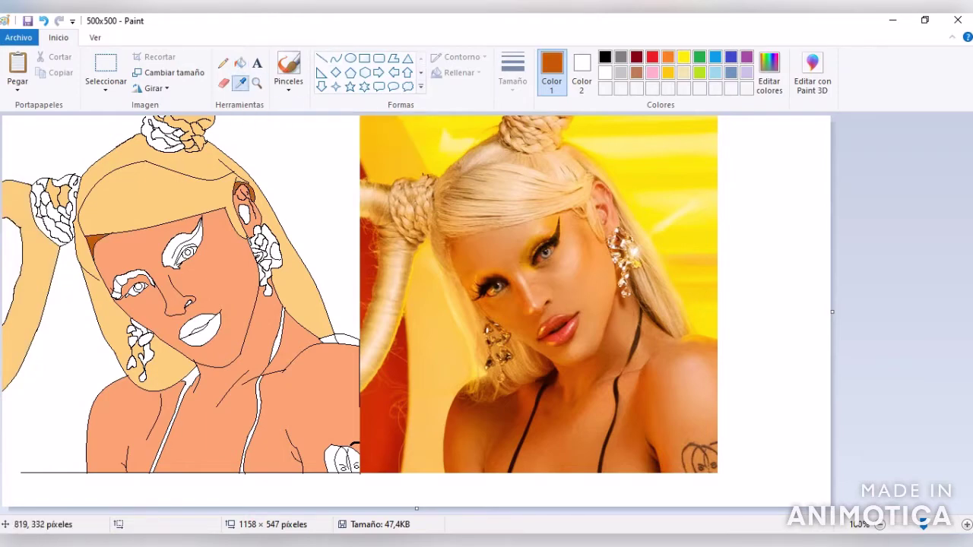
{"action": "left_click", "coordinate": [196, 380]}
{"action": "left_click", "coordinate": [280, 330]}
{"action": "key", "text": "ctrl+z"}
Fill the blank patch where the hair meets the shoulder and retouch its outlines in sampled skin and hair tones
{"action": "left_click", "coordinate": [240, 82]}
{"action": "left_click", "coordinate": [326, 339]}
{"action": "left_click", "coordinate": [338, 365]}
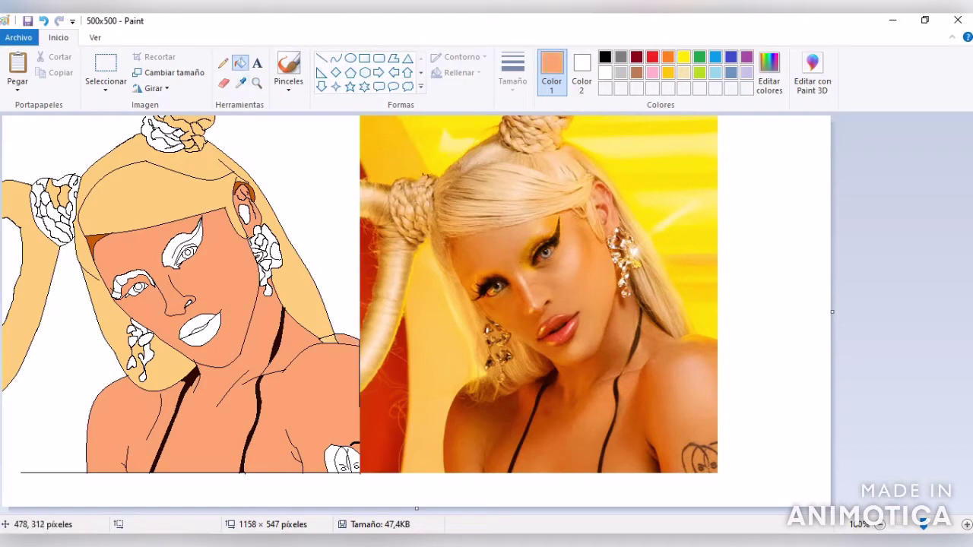
{"action": "scroll", "coordinate": [340, 375], "scroll_direction": "up", "scroll_amount": 2}
{"action": "left_click", "coordinate": [223, 62]}
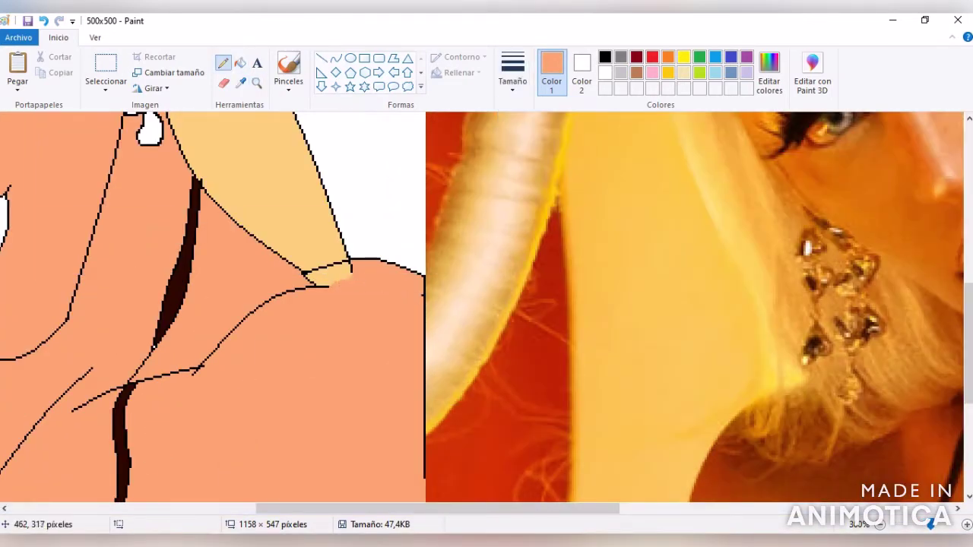
{"action": "left_click_drag", "start_coordinate": [438, 508], "coordinate": [504, 507]}
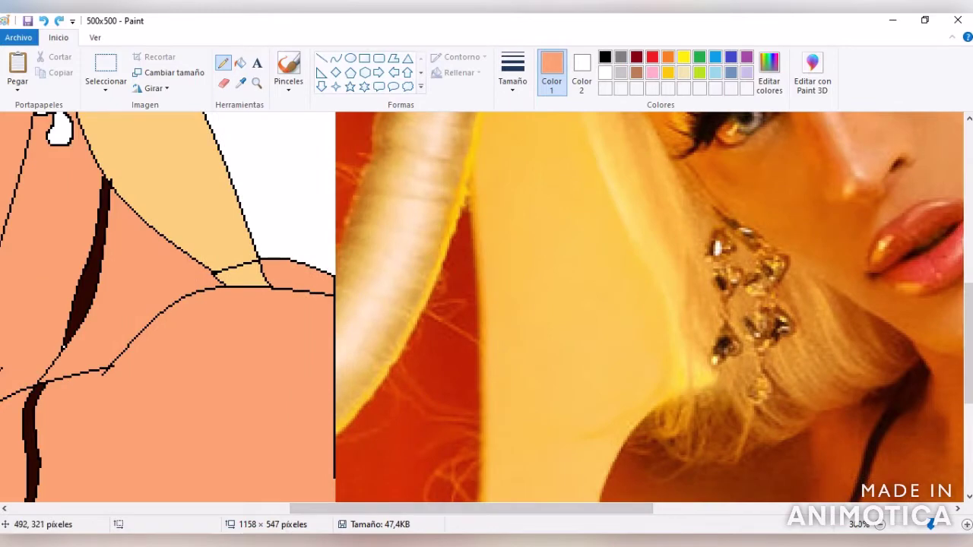
{"action": "left_click", "coordinate": [241, 81]}
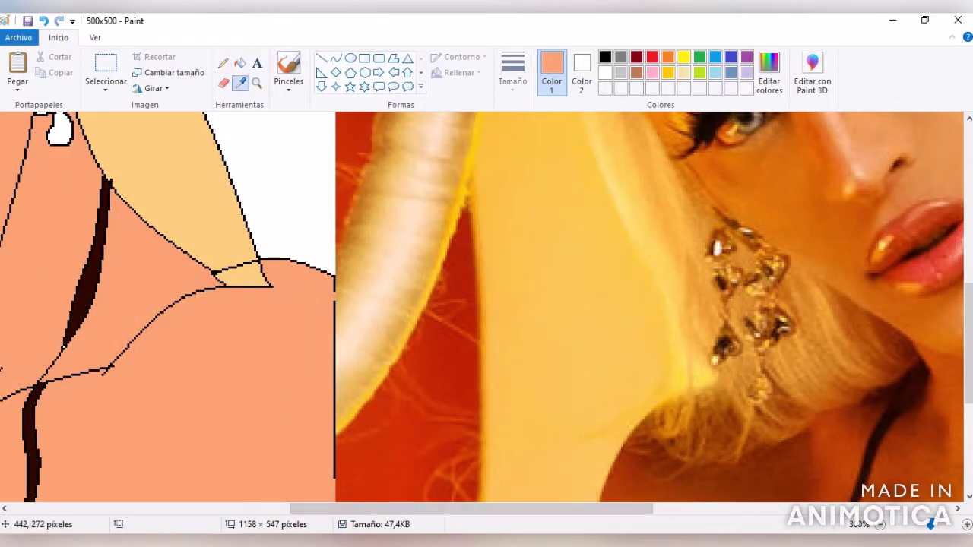
{"action": "left_click", "coordinate": [228, 228]}
{"action": "left_click_drag", "start_coordinate": [251, 263], "coordinate": [223, 266]}
{"action": "scroll", "coordinate": [482, 307], "scroll_direction": "left", "scroll_amount": 3}
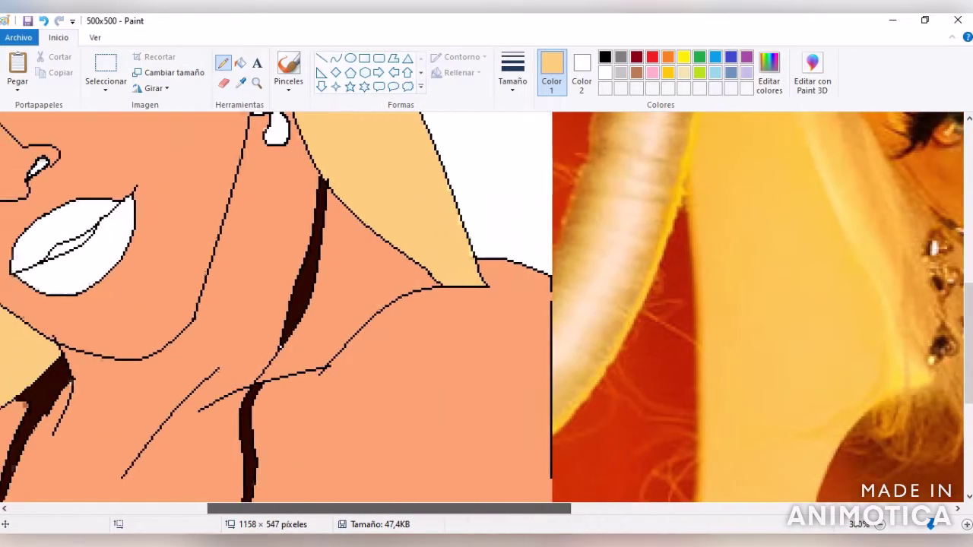
Sample dark brown from the photo's eye makeup and fill the makeup area around the drawing's eye nearest the ear
{"action": "scroll", "coordinate": [482, 307], "scroll_direction": "right", "scroll_amount": 10}
{"action": "scroll", "coordinate": [482, 307], "scroll_direction": "up", "scroll_amount": 5}
{"action": "scroll", "coordinate": [482, 307], "scroll_direction": "left", "scroll_amount": 3}
{"action": "left_click", "coordinate": [241, 82]}
{"action": "left_click", "coordinate": [661, 380]}
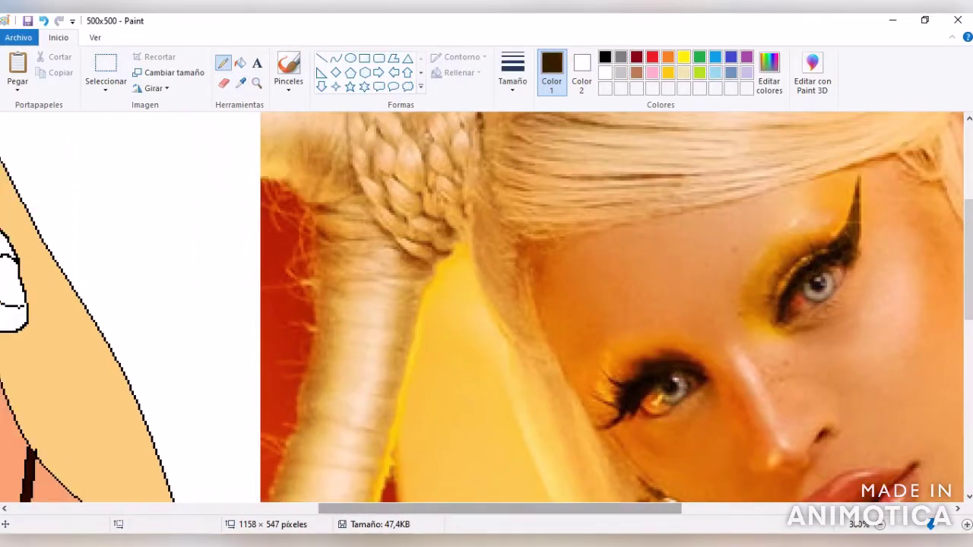
{"action": "scroll", "coordinate": [482, 307], "scroll_direction": "left", "scroll_amount": 6}
{"action": "scroll", "coordinate": [482, 307], "scroll_direction": "right", "scroll_amount": 10}
{"action": "scroll", "coordinate": [482, 307], "scroll_direction": "left", "scroll_amount": 6}
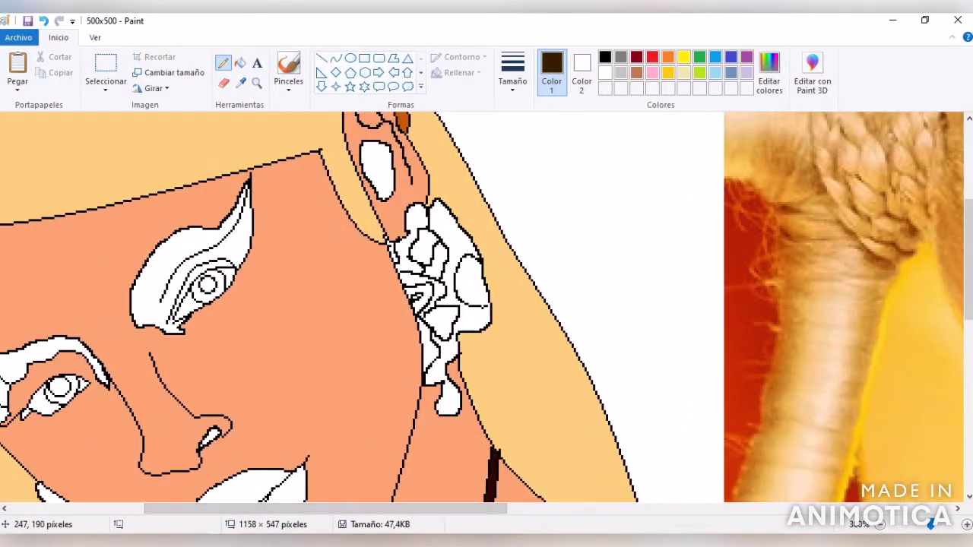
{"action": "scroll", "coordinate": [482, 308], "scroll_direction": "right", "scroll_amount": 10}
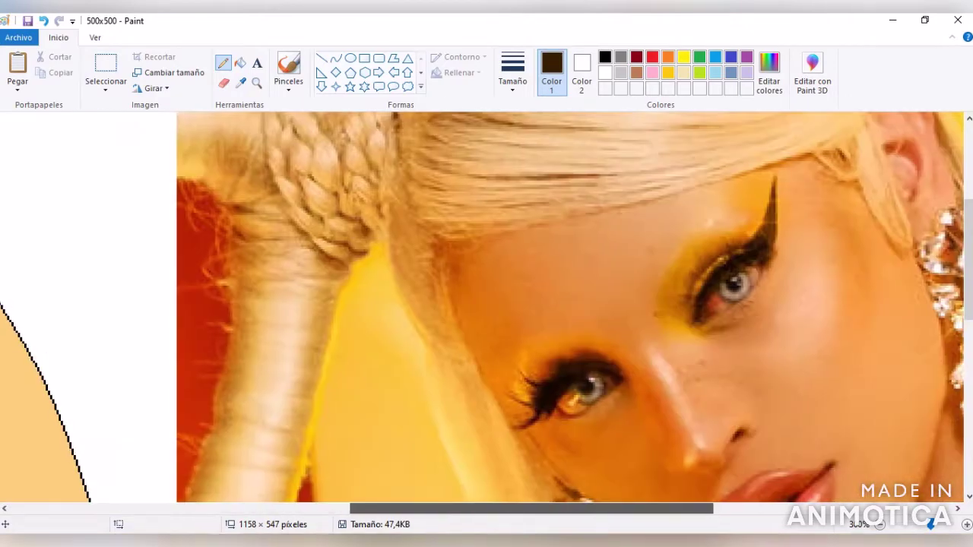
{"action": "scroll", "coordinate": [482, 307], "scroll_direction": "left", "scroll_amount": 8}
{"action": "scroll", "coordinate": [482, 307], "scroll_direction": "left", "scroll_amount": 3}
{"action": "left_click", "coordinate": [239, 62]}
{"action": "left_click", "coordinate": [114, 281]}
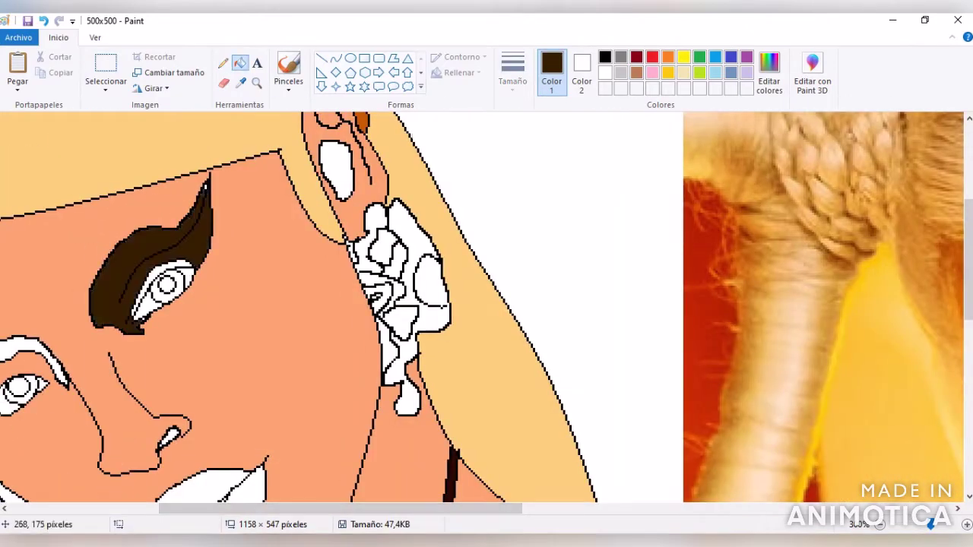
Sample orange from the photo, pencil a dividing line at the inner corner and fill the outer eyeshadow area of that eye
{"action": "scroll", "coordinate": [482, 307], "scroll_direction": "right", "scroll_amount": 10}
{"action": "scroll", "coordinate": [482, 307], "scroll_direction": "left", "scroll_amount": 10}
{"action": "scroll", "coordinate": [482, 307], "scroll_direction": "right", "scroll_amount": 10}
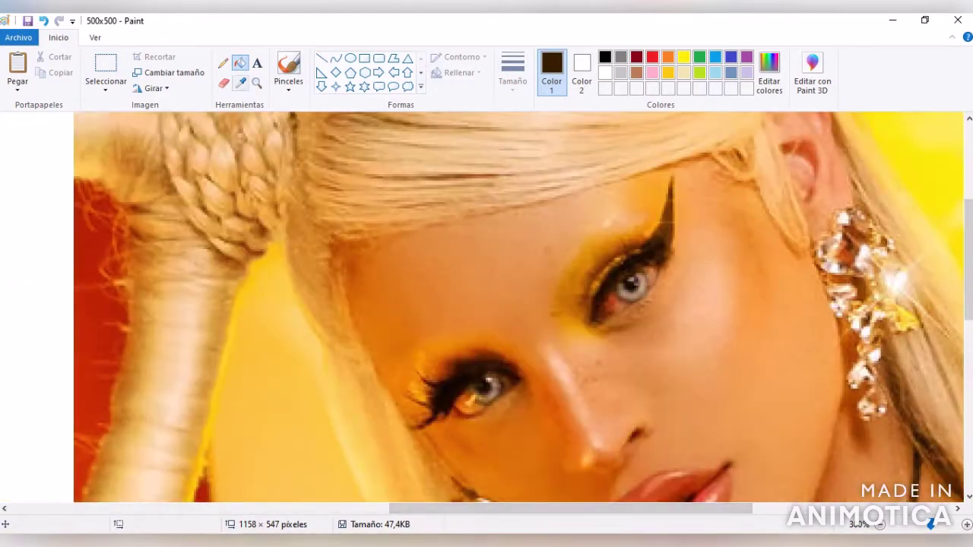
{"action": "left_click", "coordinate": [241, 82]}
{"action": "left_click", "coordinate": [806, 395]}
{"action": "scroll", "coordinate": [482, 307], "scroll_direction": "left", "scroll_amount": 10}
{"action": "scroll", "coordinate": [482, 307], "scroll_direction": "left", "scroll_amount": 2}
{"action": "left_click", "coordinate": [223, 62]}
{"action": "left_click", "coordinate": [112, 302]}
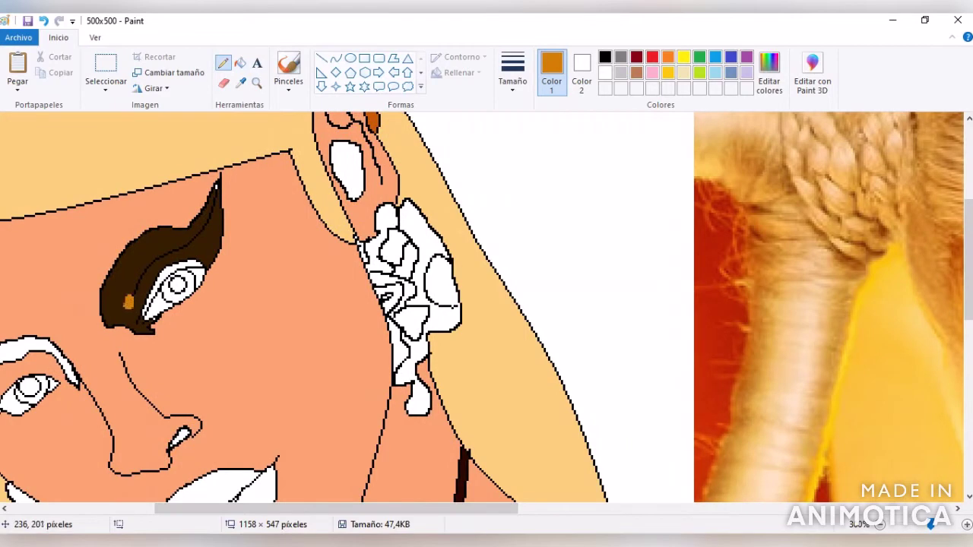
{"action": "left_click", "coordinate": [240, 62]}
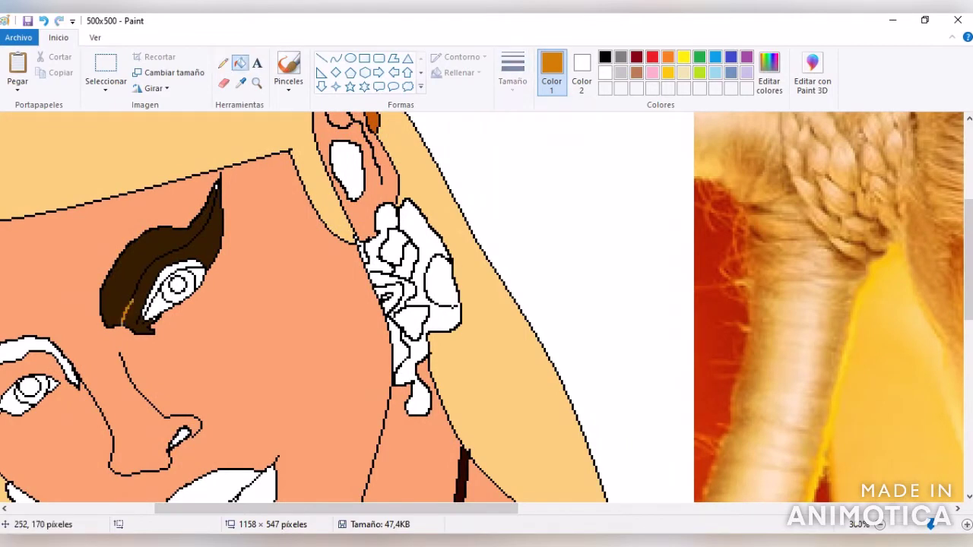
{"action": "left_click", "coordinate": [164, 243]}
Sample a darker brown from the photo's eyeliner and refill the eyeliner area of the eye nearest the ear
{"action": "scroll", "coordinate": [482, 307], "scroll_direction": "right", "scroll_amount": 10}
{"action": "scroll", "coordinate": [482, 307], "scroll_direction": "right", "scroll_amount": 4}
{"action": "left_click", "coordinate": [241, 82]}
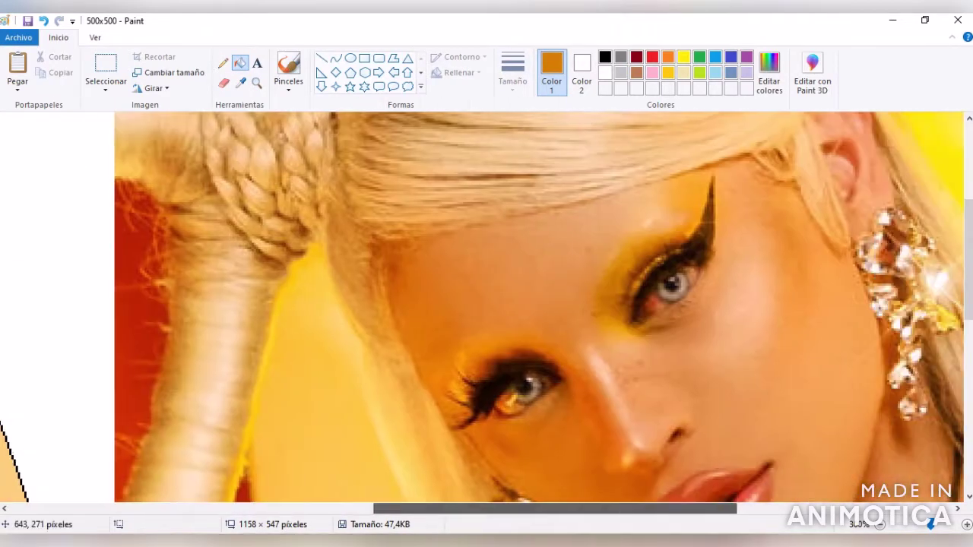
{"action": "left_click", "coordinate": [661, 250]}
{"action": "scroll", "coordinate": [482, 307], "scroll_direction": "left", "scroll_amount": 10}
{"action": "left_click", "coordinate": [122, 228]}
Outline the other eye's eyeliner area in black pencil and fill it with the sampled eyeliner brown
{"action": "scroll", "coordinate": [482, 307], "scroll_direction": "right", "scroll_amount": 8}
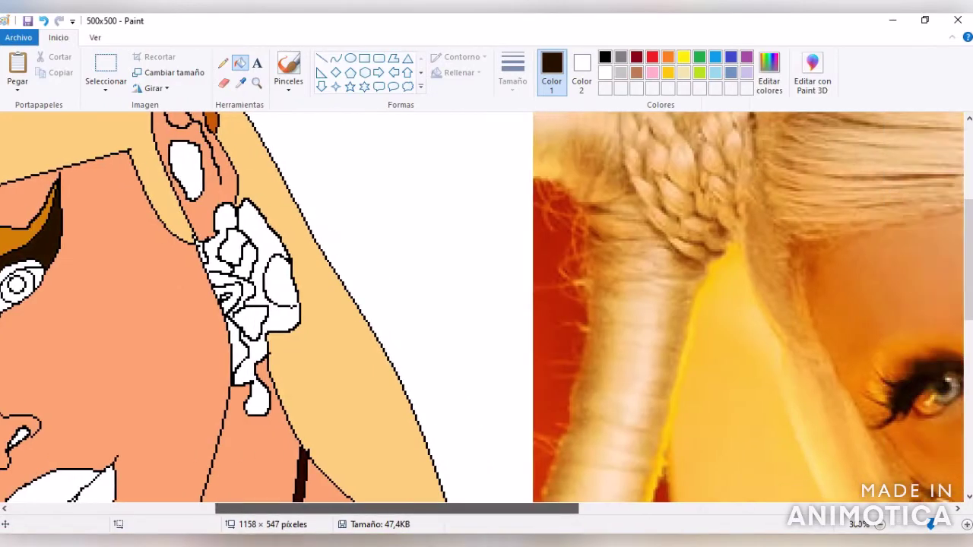
{"action": "scroll", "coordinate": [482, 307], "scroll_direction": "left", "scroll_amount": 10}
{"action": "left_click", "coordinate": [223, 62]}
{"action": "left_click", "coordinate": [605, 57]}
{"action": "scroll", "coordinate": [482, 307], "scroll_direction": "right", "scroll_amount": 3}
{"action": "left_click", "coordinate": [241, 82]}
{"action": "left_click", "coordinate": [210, 262]}
{"action": "left_click", "coordinate": [240, 63]}
{"action": "left_click", "coordinate": [46, 380]}
Sample the orange of the finished eyeshadow and fill the other eye's upper eyelid with it
{"action": "scroll", "coordinate": [482, 307], "scroll_direction": "right", "scroll_amount": 8}
{"action": "scroll", "coordinate": [482, 308], "scroll_direction": "left", "scroll_amount": 10}
{"action": "left_click", "coordinate": [241, 82]}
{"action": "left_click", "coordinate": [186, 289]}
{"action": "left_click", "coordinate": [38, 378]}
{"action": "scroll", "coordinate": [482, 307], "scroll_direction": "right", "scroll_amount": 8}
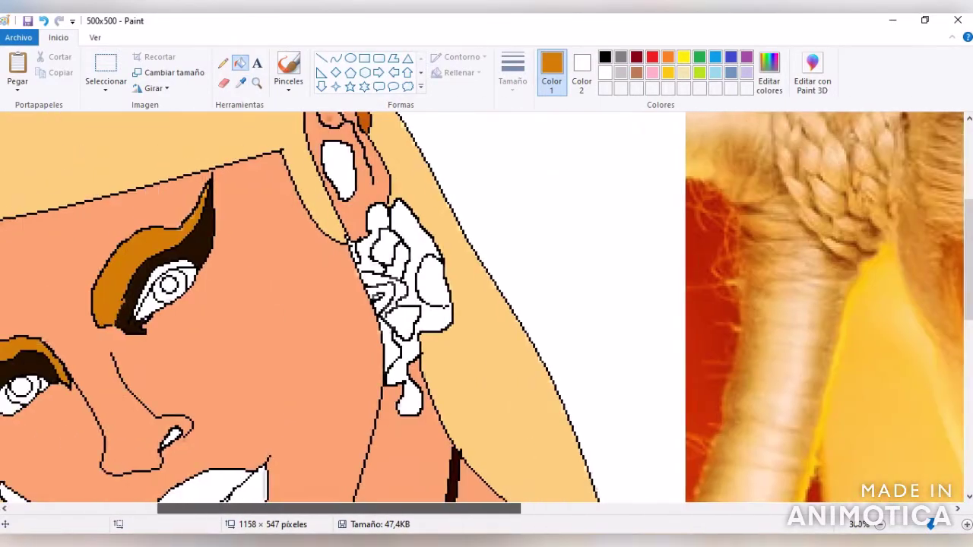
{"action": "scroll", "coordinate": [482, 307], "scroll_direction": "left", "scroll_amount": 7}
Sample the skin tone from the drawn shoulder and fill the white tattoo area on the arm
{"action": "scroll", "coordinate": [482, 307], "scroll_direction": "down", "scroll_amount": 5}
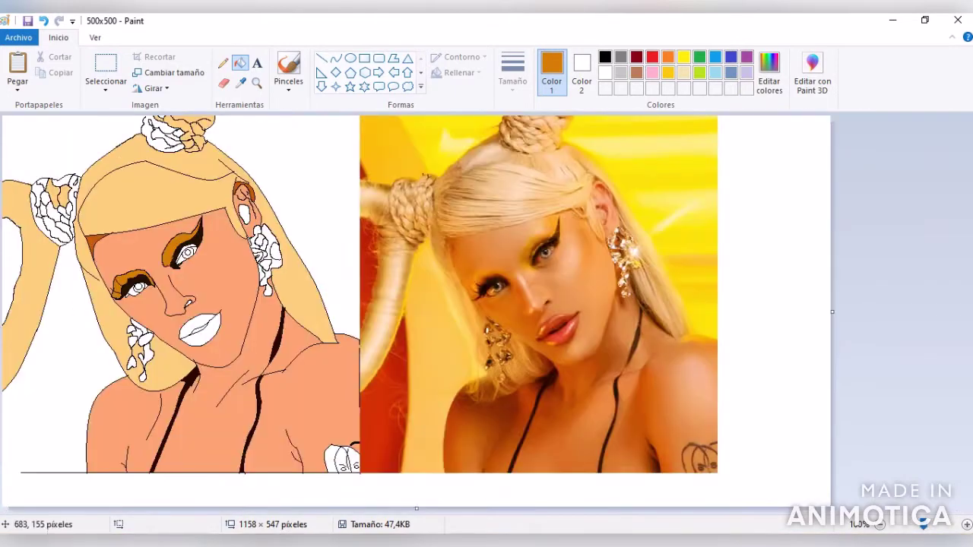
{"action": "left_click", "coordinate": [241, 82]}
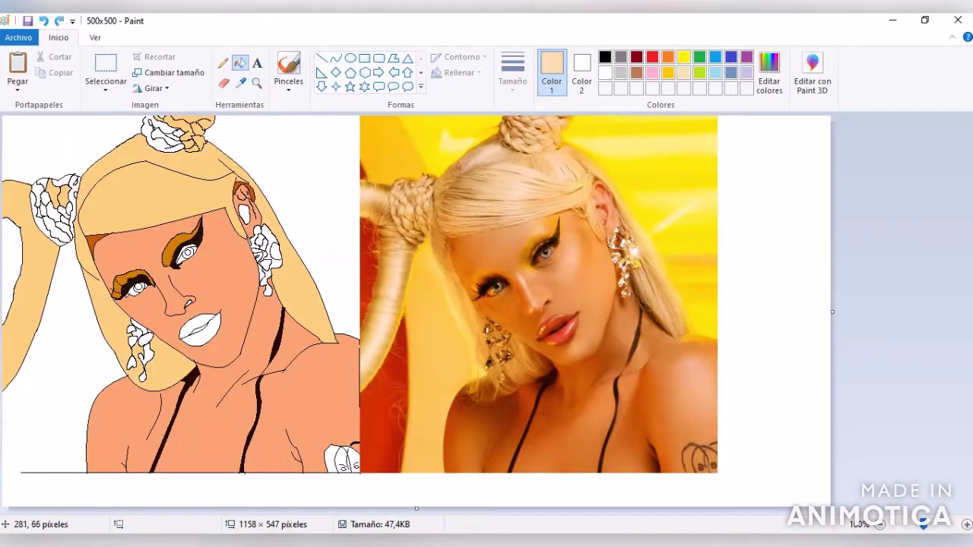
{"action": "left_click", "coordinate": [317, 357]}
{"action": "left_click", "coordinate": [342, 449]}
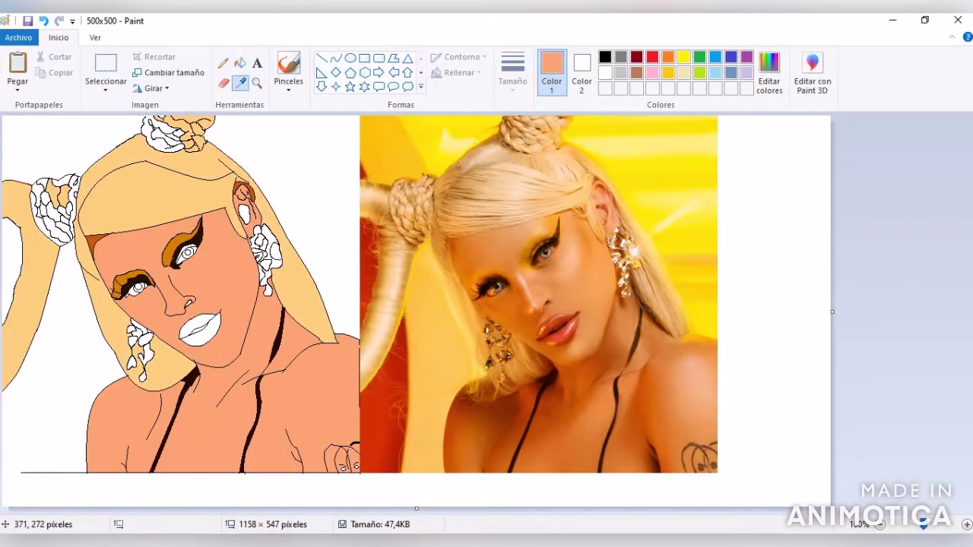
Sample red from the lips in the photo and fill the drawing's upper and lower lips
{"action": "left_click", "coordinate": [562, 327]}
{"action": "left_click", "coordinate": [203, 318]}
{"action": "left_click", "coordinate": [199, 332]}
Touch up the white of the eye nearest the ear, using a white eraser at a smaller size
{"action": "left_click", "coordinate": [257, 82]}
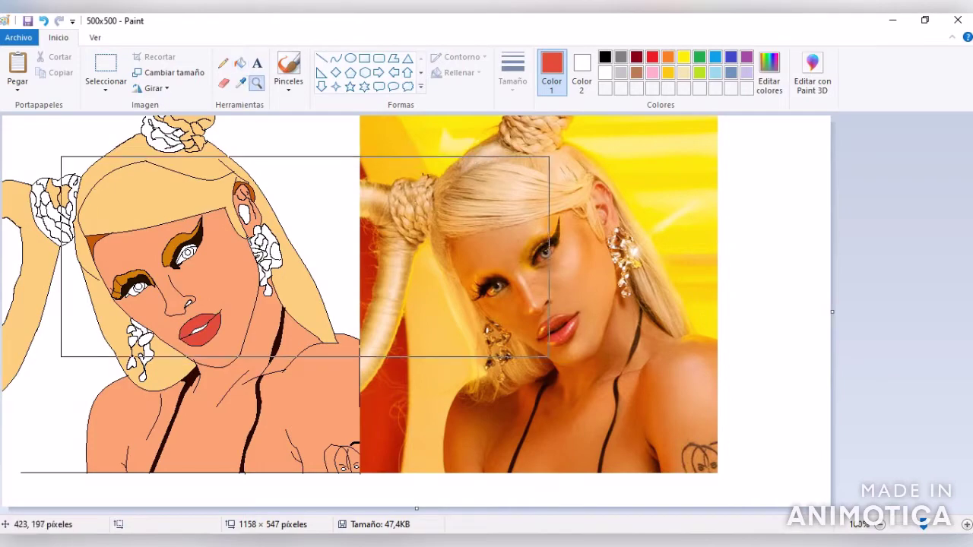
{"action": "left_click", "coordinate": [325, 266]}
{"action": "left_click", "coordinate": [342, 243]}
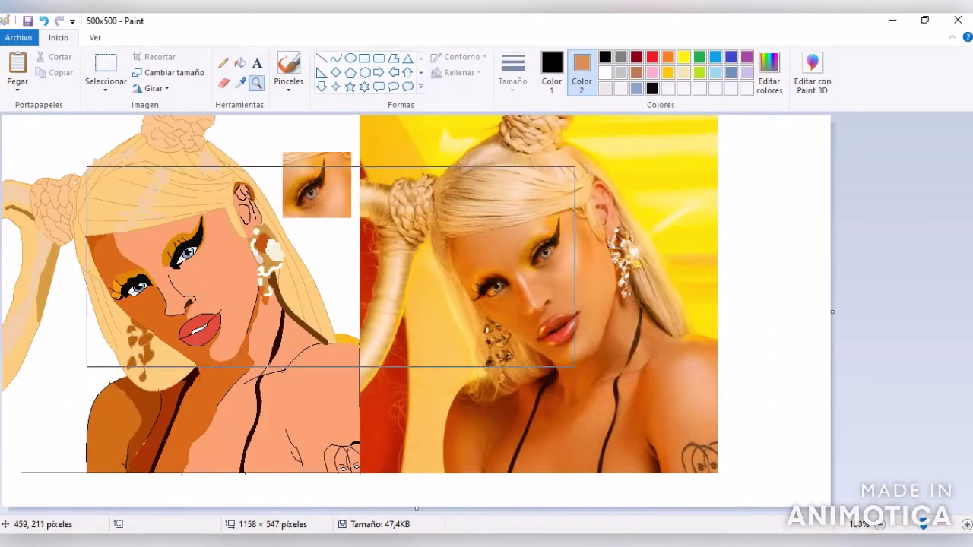
{"action": "left_click", "coordinate": [338, 268]}
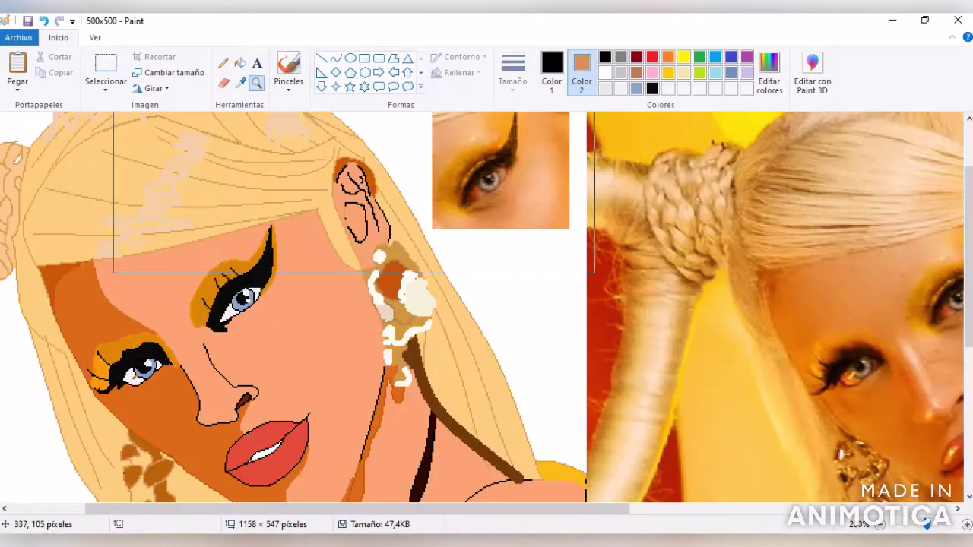
{"action": "left_click", "coordinate": [304, 205]}
{"action": "left_click", "coordinate": [813, 76]}
{"action": "left_click", "coordinate": [469, 279]}
{"action": "left_click", "coordinate": [352, 375]}
{"action": "left_click", "coordinate": [224, 82]}
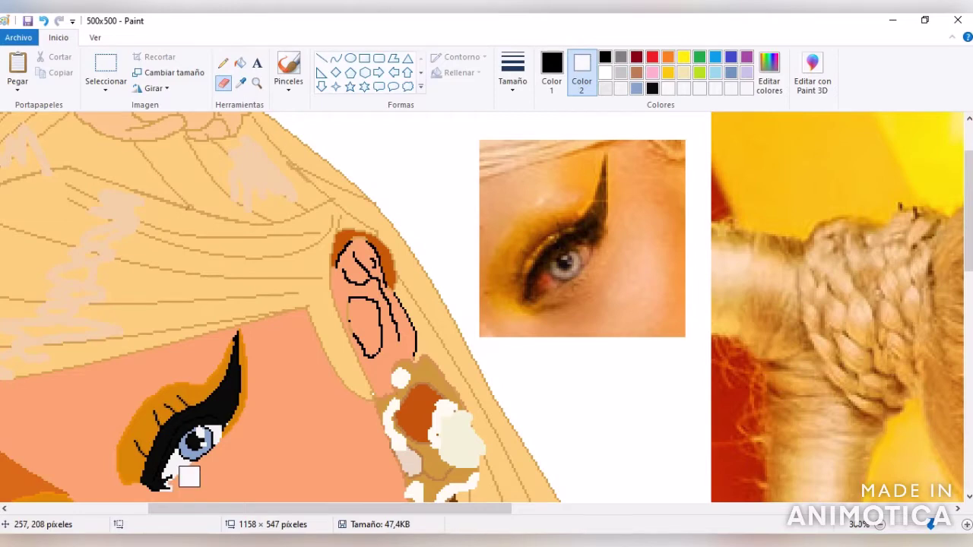
{"action": "key", "text": "ctrl+minus"}
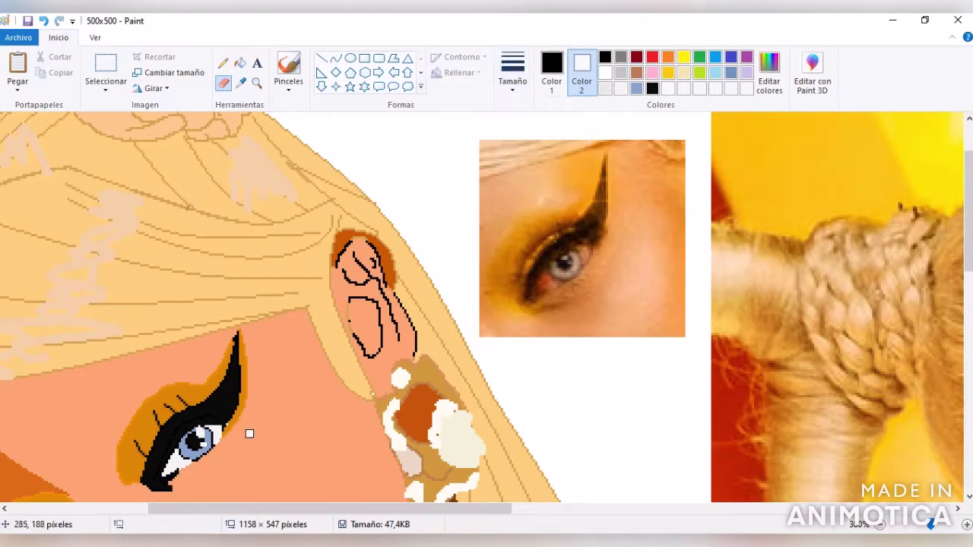
Sample the iris's blue-grey as the secondary color and lighten it to RGB 221, 230, 240
{"action": "left_click", "coordinate": [240, 82]}
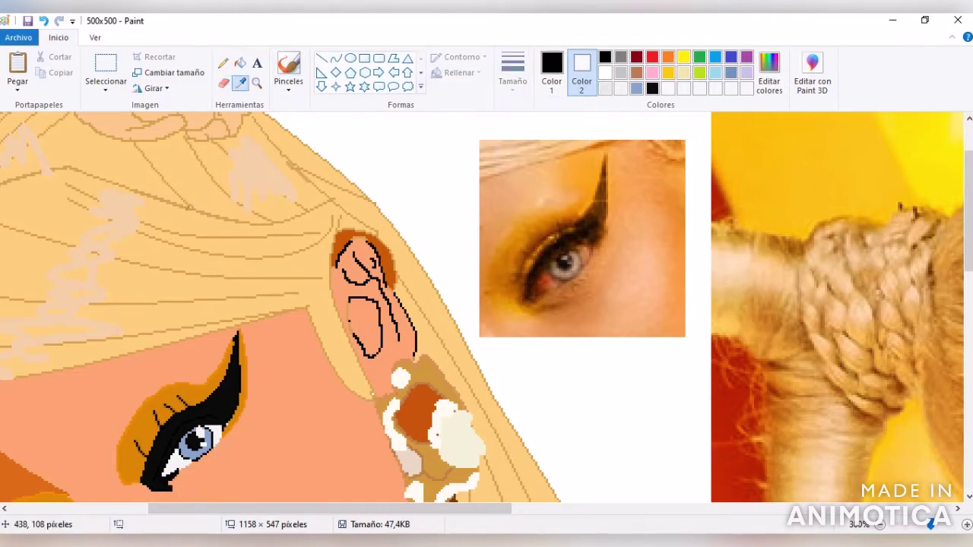
{"action": "right_click", "coordinate": [757, 256]}
{"action": "right_click", "coordinate": [654, 300]}
{"action": "left_click", "coordinate": [769, 76]}
{"action": "left_click_drag", "start_coordinate": [637, 223], "coordinate": [637, 193]}
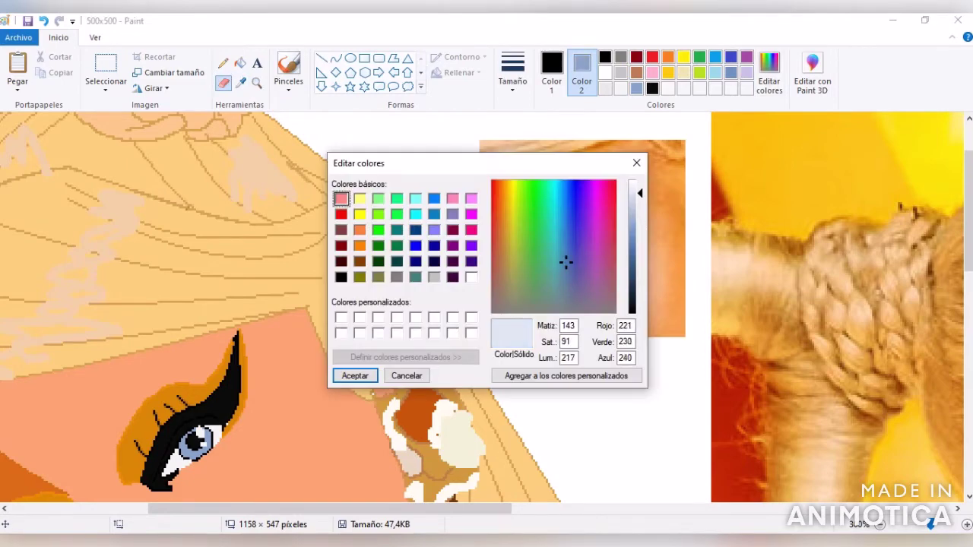
{"action": "left_click", "coordinate": [354, 376]}
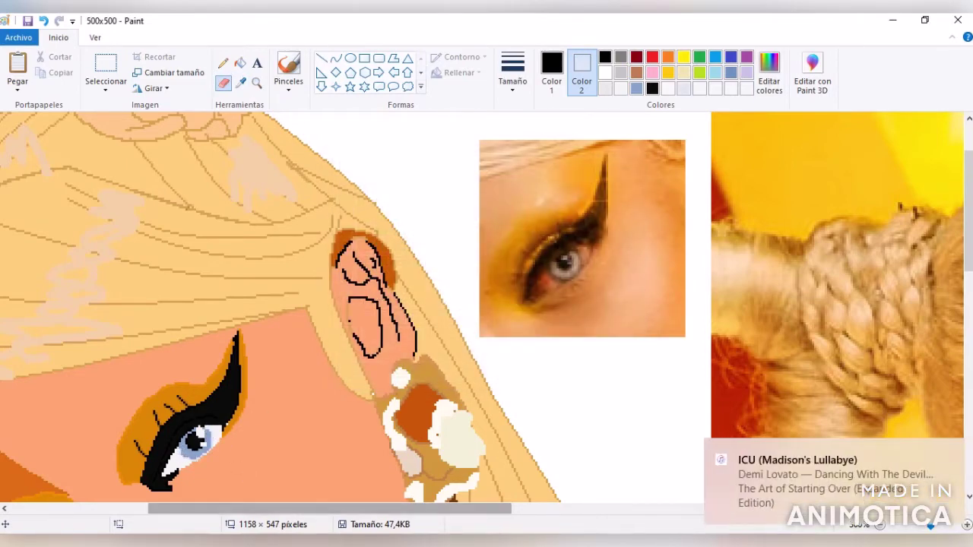
Touch up the other eye's iris and white, and retouch the braided bun at the wrist in peach
{"action": "scroll", "coordinate": [211, 437], "scroll_direction": "left", "scroll_amount": 5}
{"action": "scroll", "coordinate": [243, 380], "scroll_direction": "down", "scroll_amount": 5}
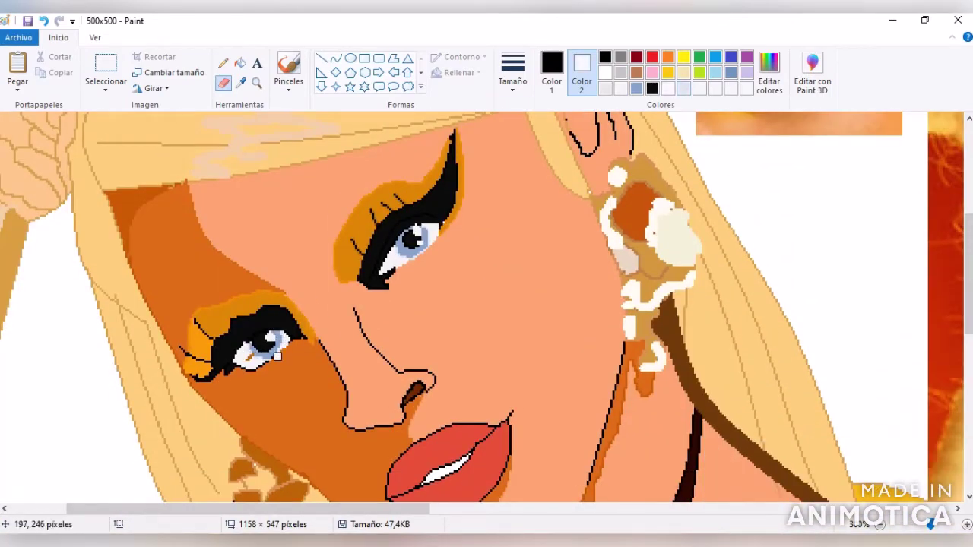
{"action": "left_click_drag", "start_coordinate": [930, 525], "coordinate": [930, 524]}
{"action": "left_click", "coordinate": [162, 257]}
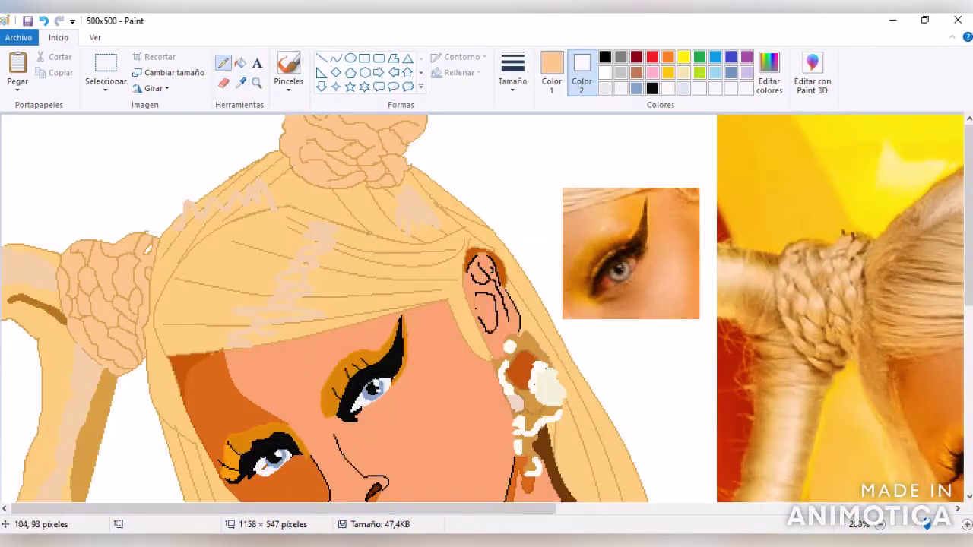
Sample orange from the photo and brush shading onto the drawing's cheek and temple between the eye and the ear
{"action": "scroll", "coordinate": [482, 308], "scroll_direction": "right", "scroll_amount": 8}
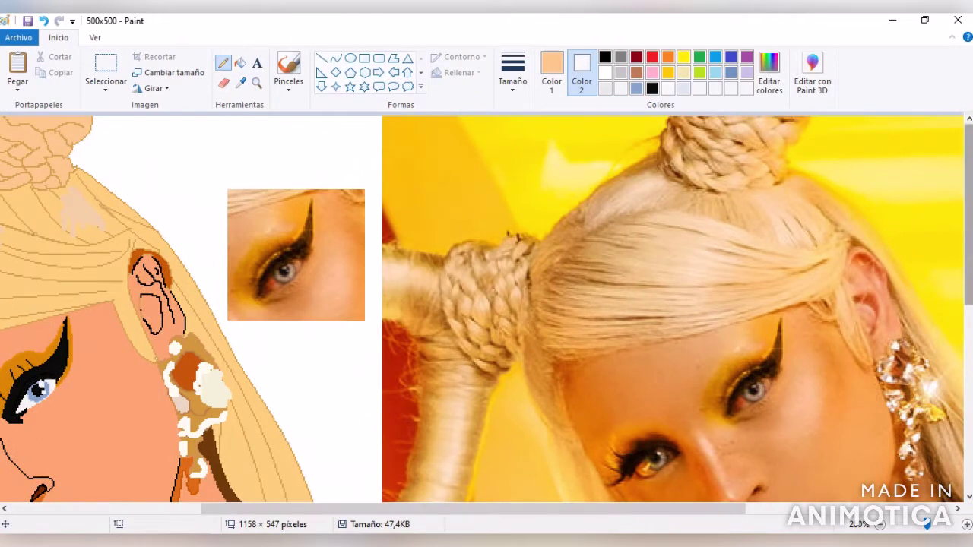
{"action": "scroll", "coordinate": [482, 308], "scroll_direction": "down", "scroll_amount": 3}
{"action": "left_click", "coordinate": [240, 83]}
{"action": "left_click", "coordinate": [357, 457]}
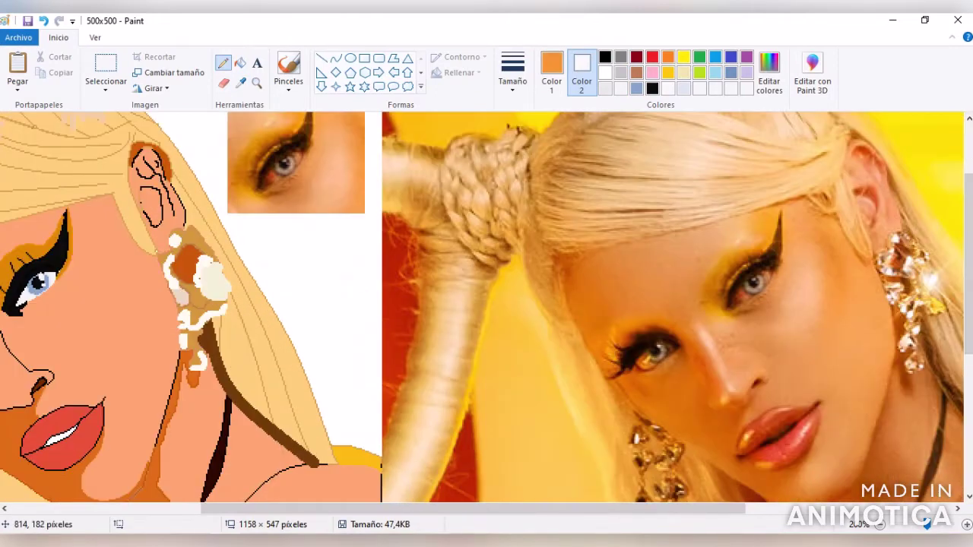
{"action": "left_click", "coordinate": [335, 58]}
{"action": "left_click_drag", "start_coordinate": [99, 335], "coordinate": [117, 275]}
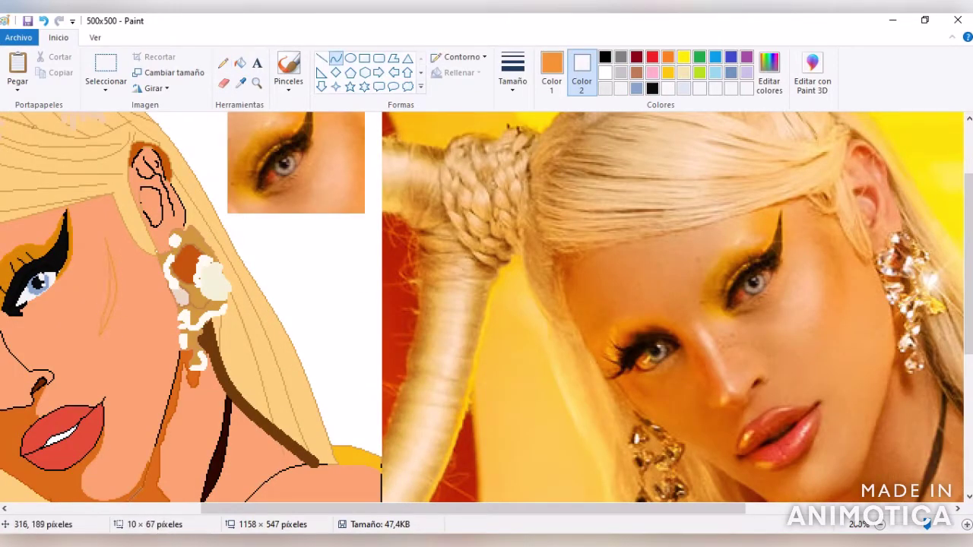
{"action": "left_click", "coordinate": [289, 73]}
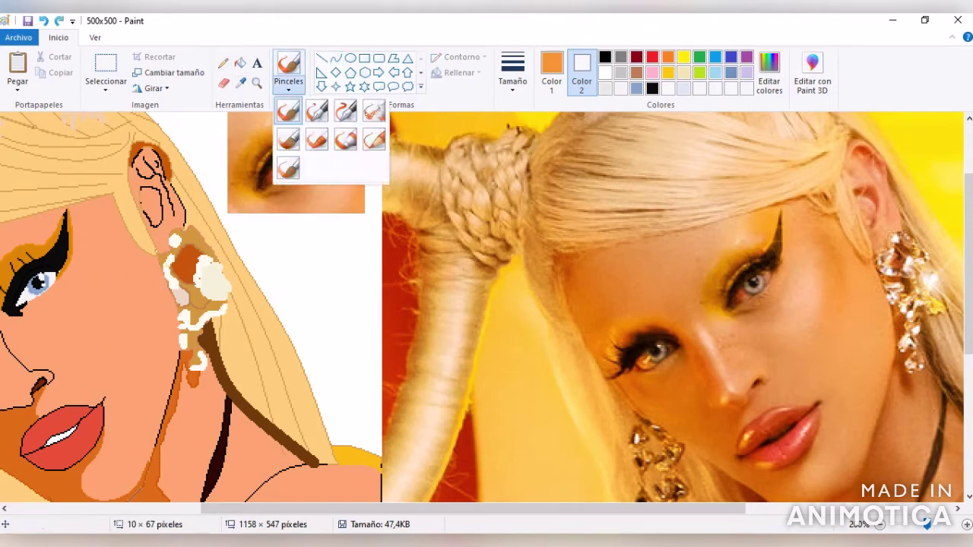
{"action": "left_click", "coordinate": [316, 139]}
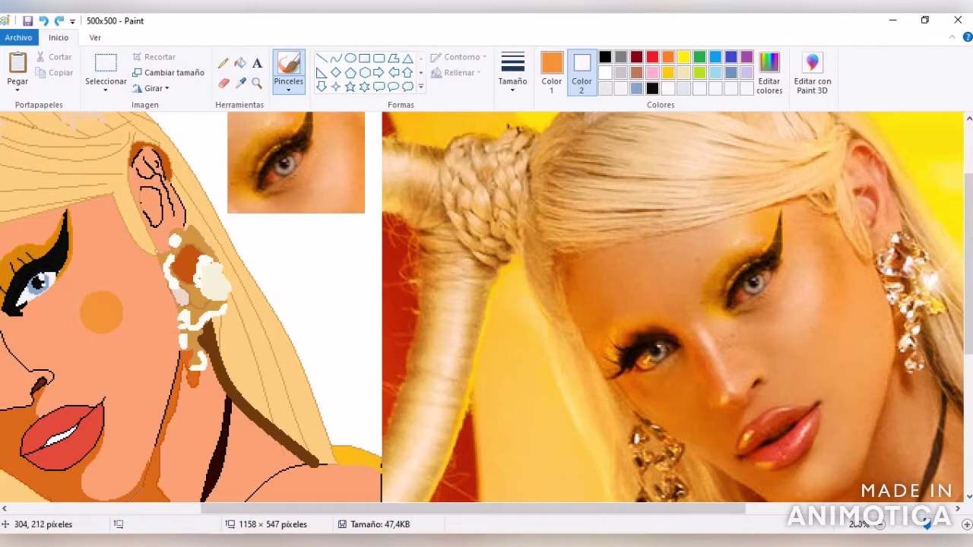
{"action": "left_click_drag", "start_coordinate": [99, 311], "coordinate": [95, 228]}
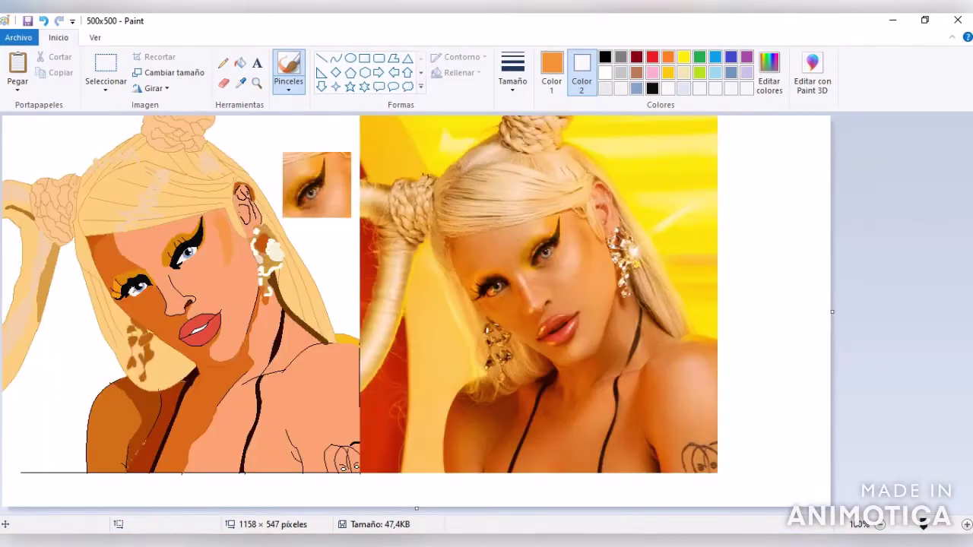
Brush more orange shading down the drawing's cheek between the eye and the ear, undoing one stray stroke
{"action": "left_click_drag", "start_coordinate": [225, 238], "coordinate": [217, 276]}
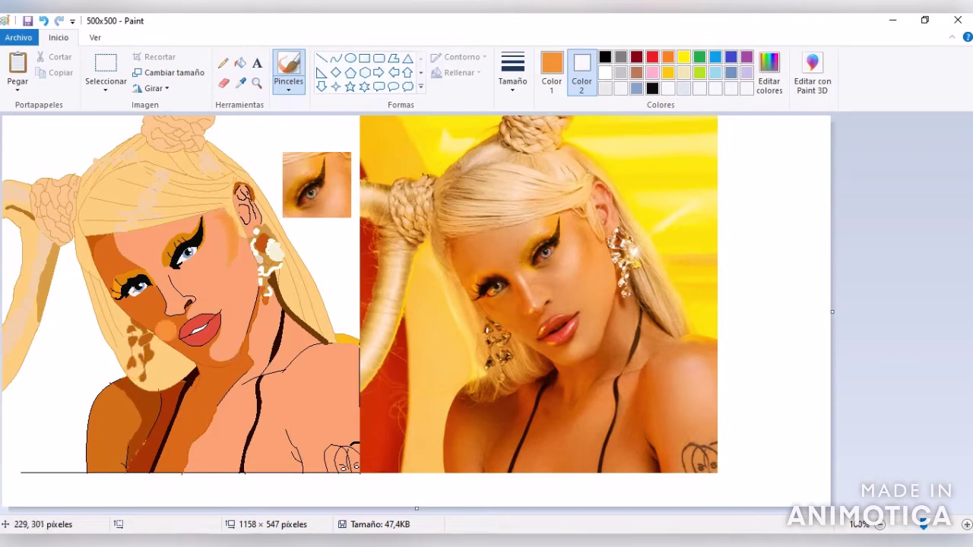
{"action": "left_click_drag", "start_coordinate": [741, 275], "coordinate": [758, 207]}
{"action": "key", "text": "ctrl+z"}
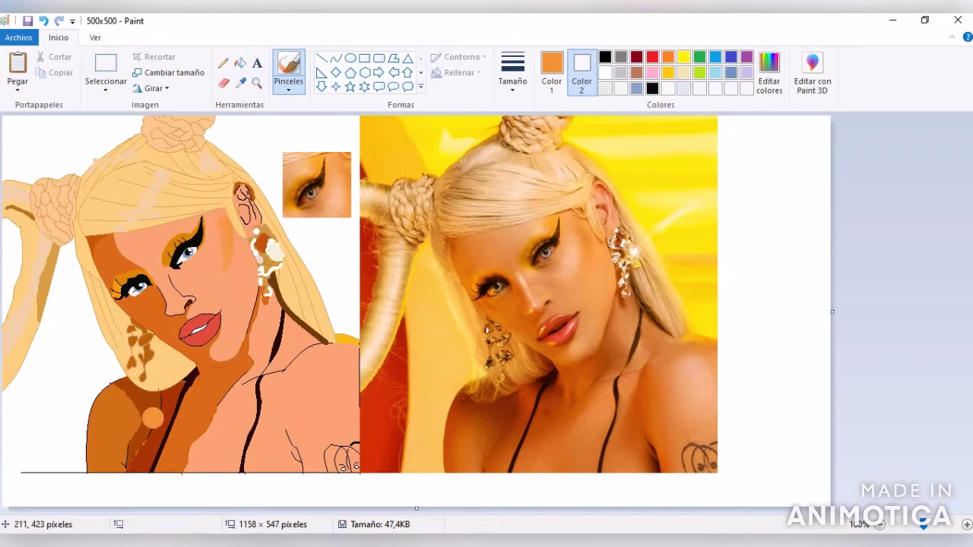
{"action": "left_click_drag", "start_coordinate": [226, 220], "coordinate": [225, 263]}
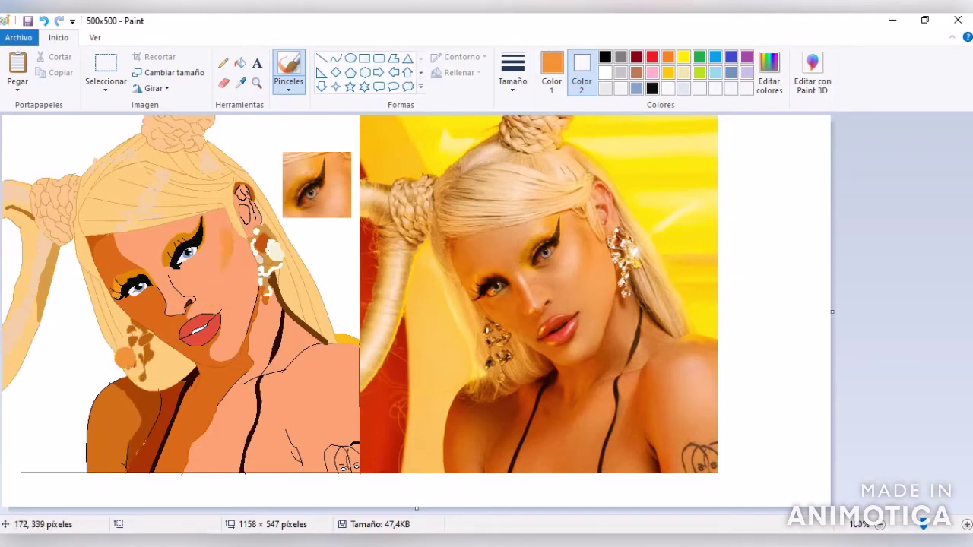
Sample a light peach and brush a soft highlight onto the cheek beside the orange shading
{"action": "left_click", "coordinate": [257, 82]}
{"action": "left_click", "coordinate": [361, 230]}
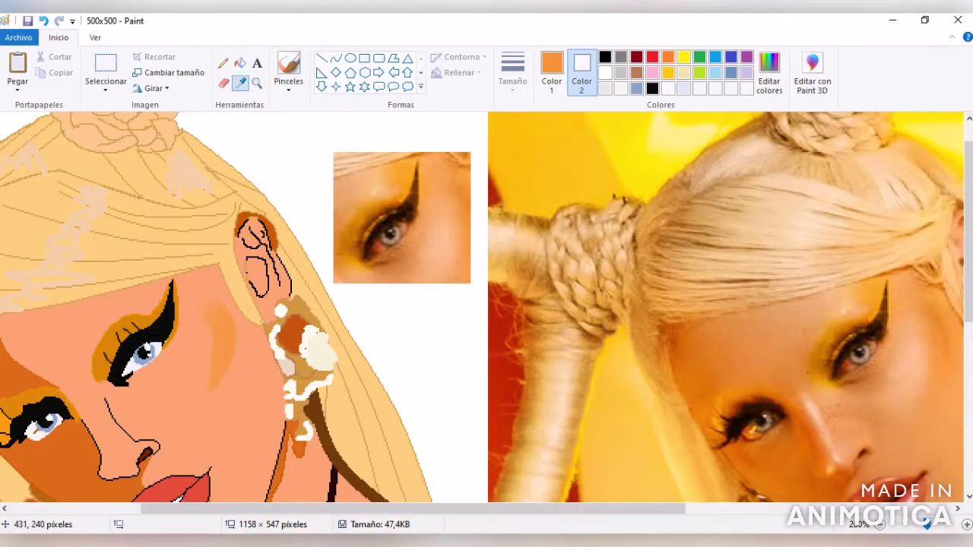
{"action": "scroll", "coordinate": [457, 413], "scroll_direction": "right", "scroll_amount": 3}
{"action": "left_click", "coordinate": [76, 372]}
{"action": "left_click", "coordinate": [288, 89]}
{"action": "left_click_drag", "start_coordinate": [98, 321], "coordinate": [74, 425]}
{"action": "scroll", "coordinate": [422, 509], "scroll_direction": "down", "scroll_amount": 1}
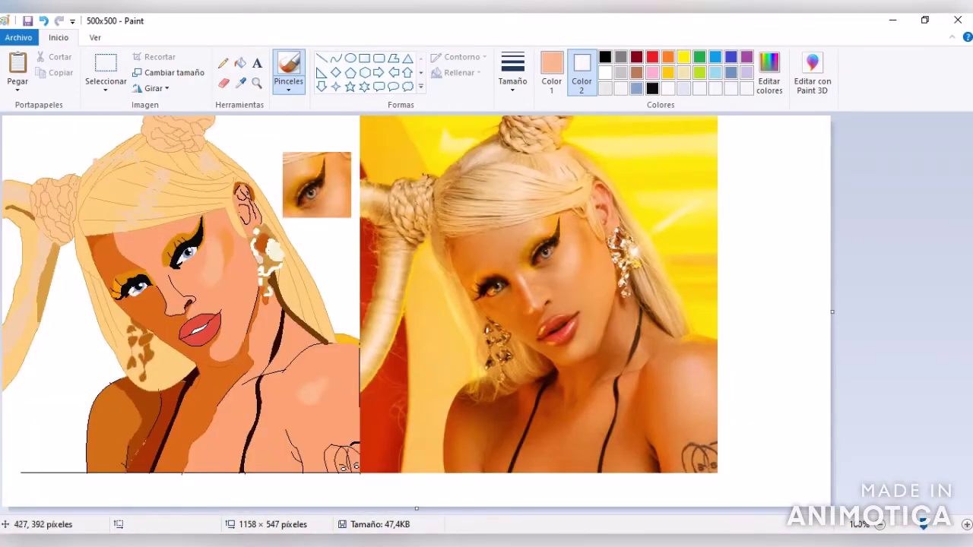
Set the primary color to black and sample brown from the photo as the secondary color
{"action": "left_click", "coordinate": [256, 82]}
{"action": "left_click", "coordinate": [336, 267]}
{"action": "scroll", "coordinate": [482, 304], "scroll_direction": "right", "scroll_amount": 3}
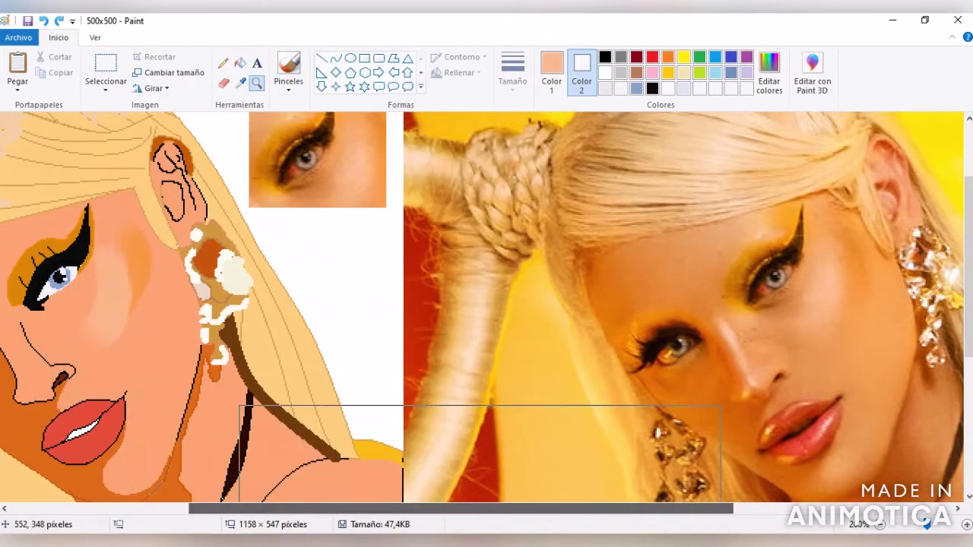
{"action": "left_click", "coordinate": [605, 57]}
{"action": "left_click", "coordinate": [224, 82]}
{"action": "left_click", "coordinate": [552, 72]}
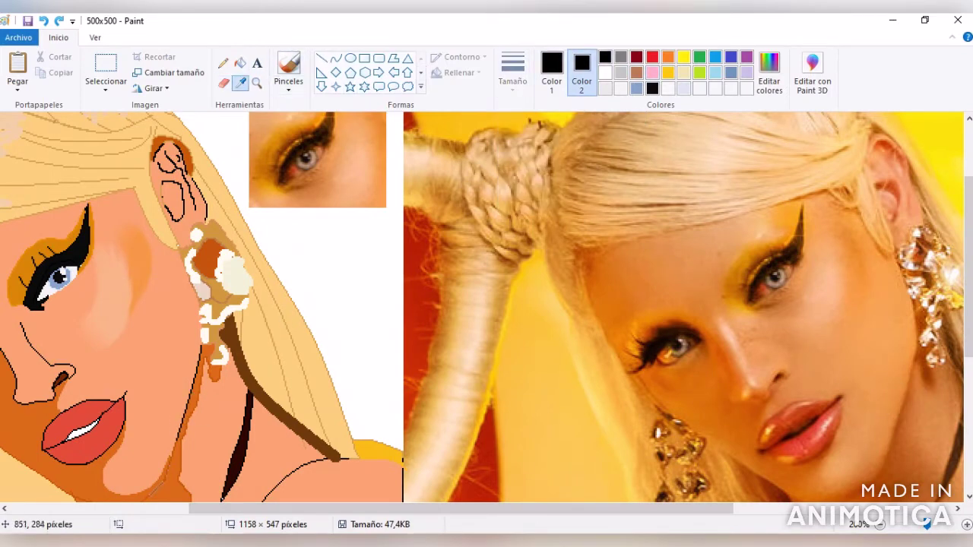
{"action": "left_click", "coordinate": [949, 412]}
{"action": "scroll", "coordinate": [181, 473], "scroll_direction": "left", "scroll_amount": 2}
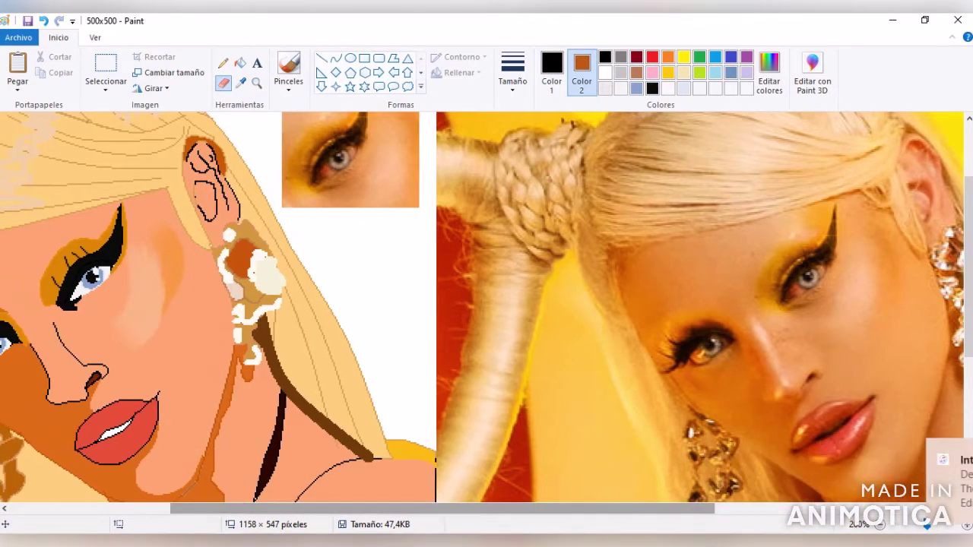
Sample pale peach, outline a highlight along the nose bridge and tip with curves, and fill it
{"action": "left_click", "coordinate": [240, 82]}
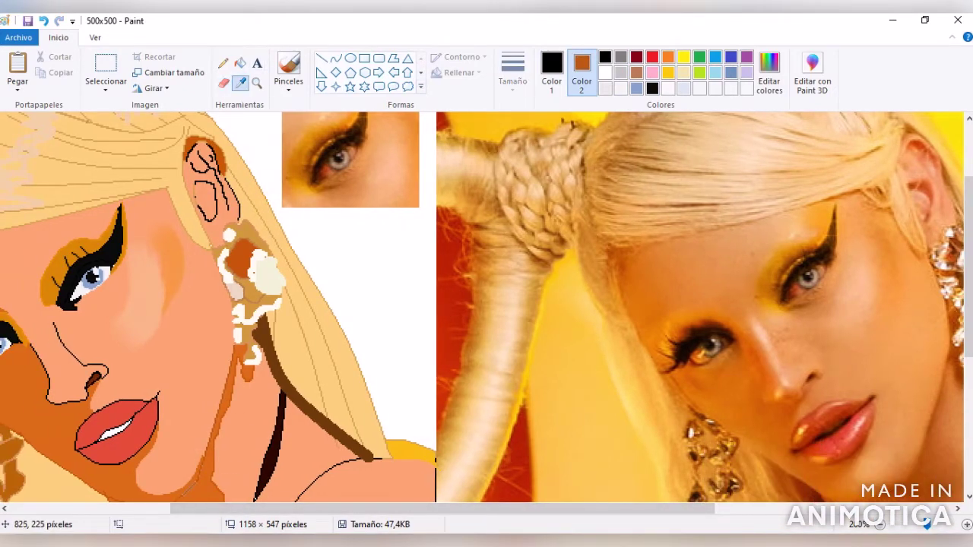
{"action": "left_click", "coordinate": [803, 340]}
{"action": "left_click", "coordinate": [336, 58]}
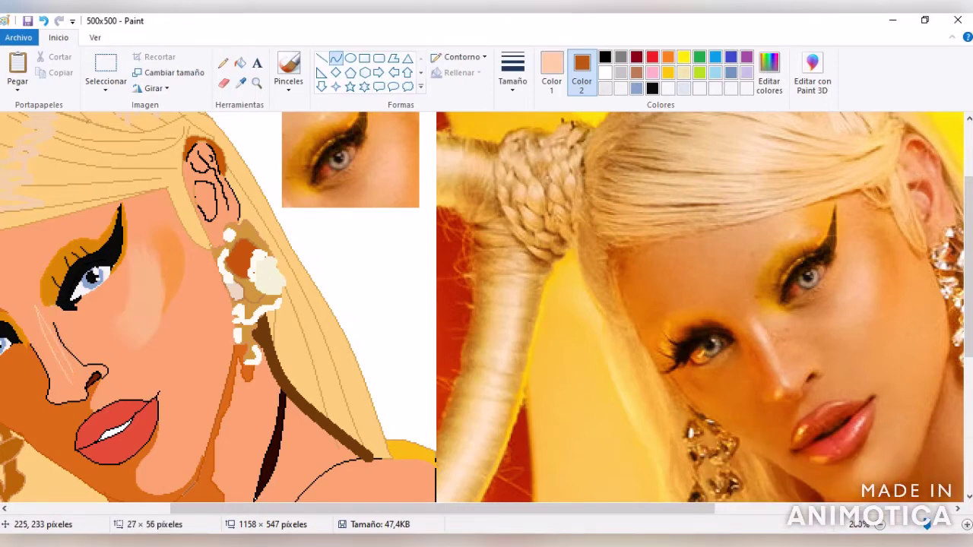
{"action": "left_click", "coordinate": [256, 82]}
{"action": "left_click", "coordinate": [314, 363]}
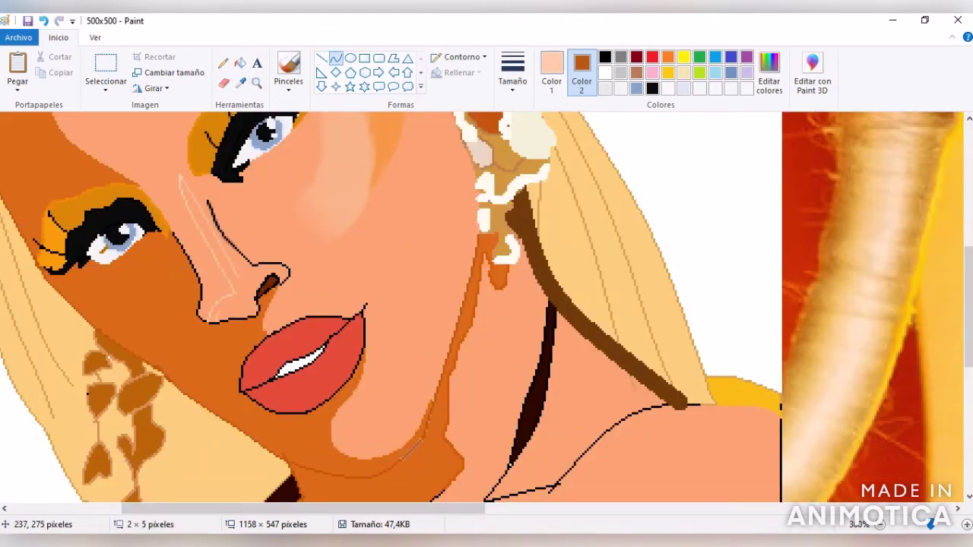
{"action": "left_click_drag", "start_coordinate": [240, 306], "coordinate": [244, 279]}
{"action": "left_click", "coordinate": [240, 63]}
{"action": "key", "text": "ctrl+Page_Down"}
{"action": "key", "text": "ctrl+Page_Down"}
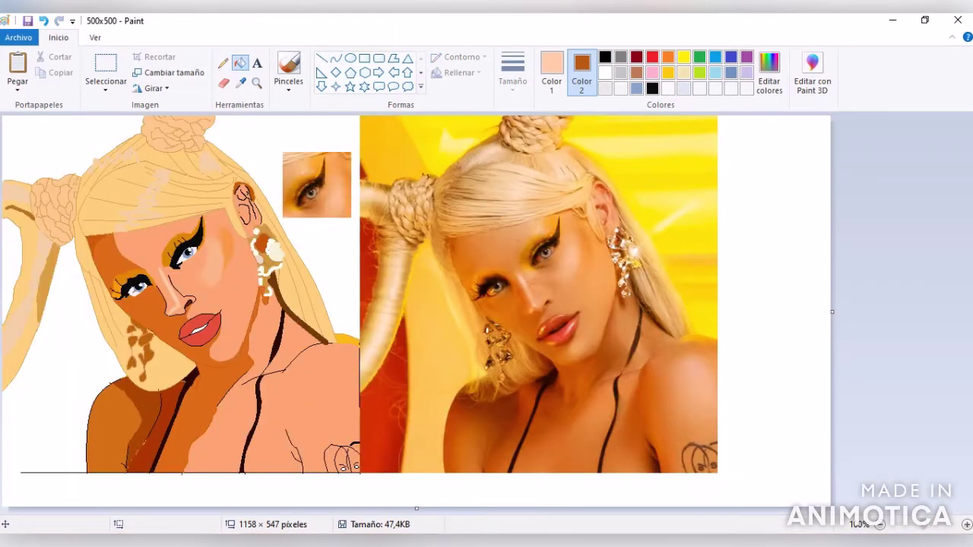
Sample a bright orange and fill the shaded side of the nose beside the pale highlight
{"action": "left_click", "coordinate": [241, 82]}
{"action": "left_click", "coordinate": [152, 334]}
{"action": "left_click", "coordinate": [257, 83]}
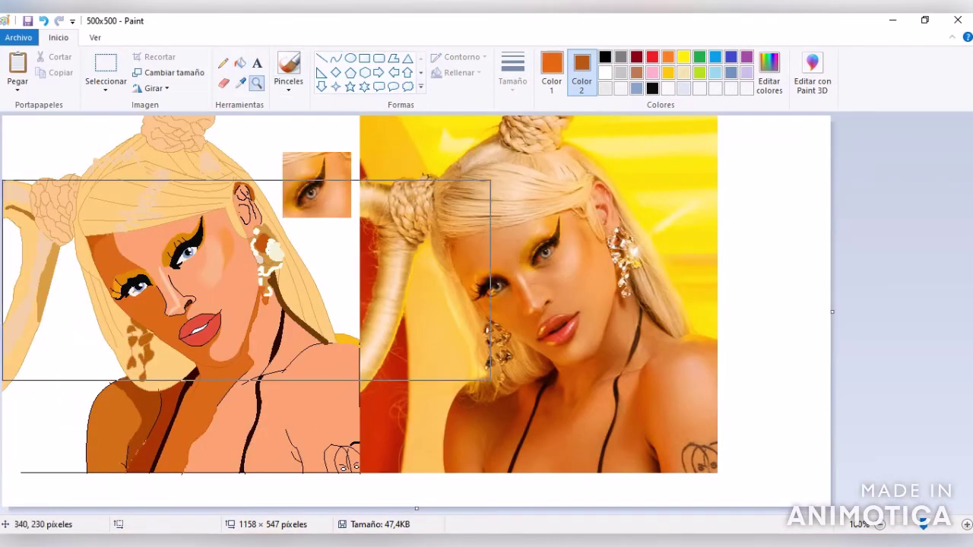
{"action": "left_click", "coordinate": [168, 278]}
{"action": "left_click", "coordinate": [223, 62]}
{"action": "scroll", "coordinate": [482, 307], "scroll_direction": "right", "scroll_amount": 3}
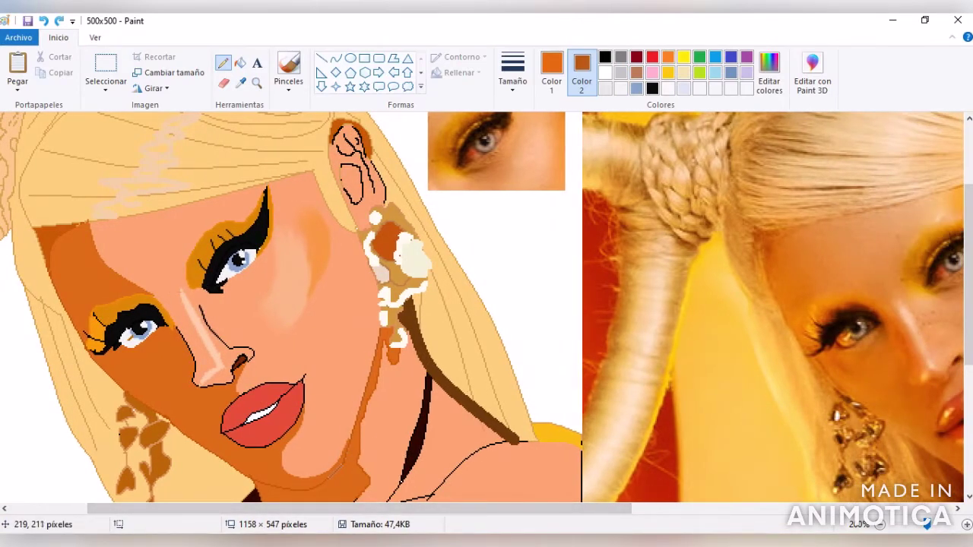
{"action": "left_click", "coordinate": [240, 62]}
{"action": "left_click", "coordinate": [184, 338]}
Sample a dark reddish brown and color the white of the eye on the shaded side of the face
{"action": "left_click_drag", "start_coordinate": [357, 508], "coordinate": [405, 508]}
{"action": "left_click", "coordinate": [241, 82]}
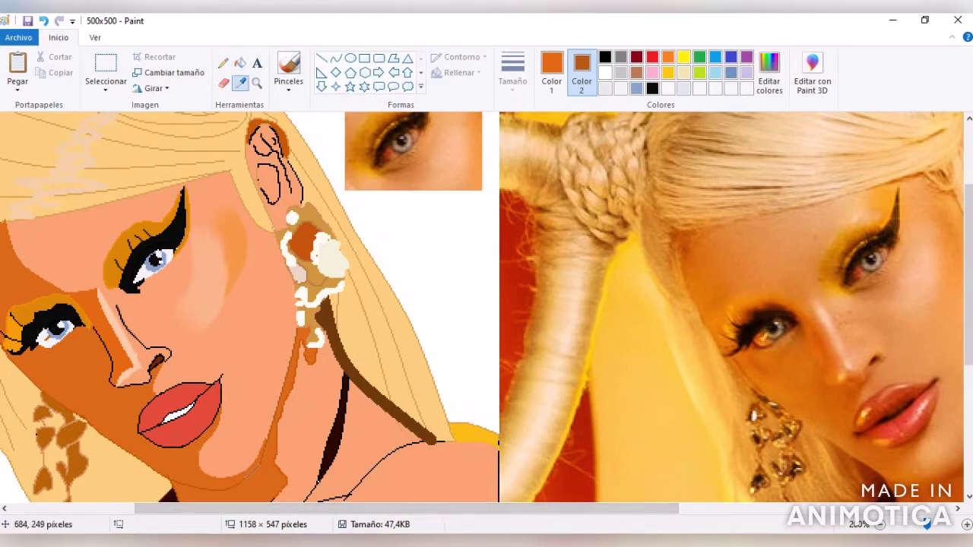
{"action": "left_click", "coordinate": [47, 343]}
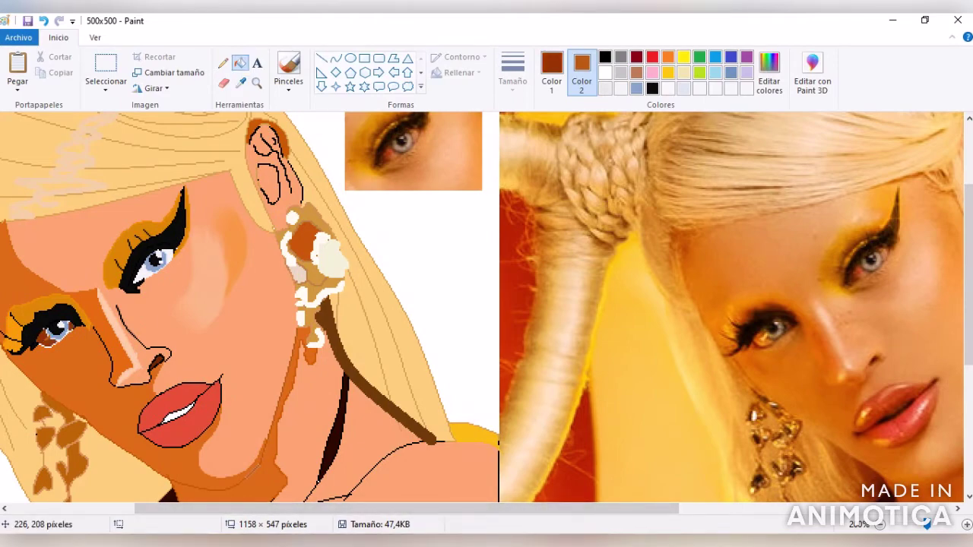
{"action": "scroll", "coordinate": [468, 407], "scroll_direction": "up", "scroll_amount": 2}
{"action": "scroll", "coordinate": [468, 406], "scroll_direction": "up", "scroll_amount": 3}
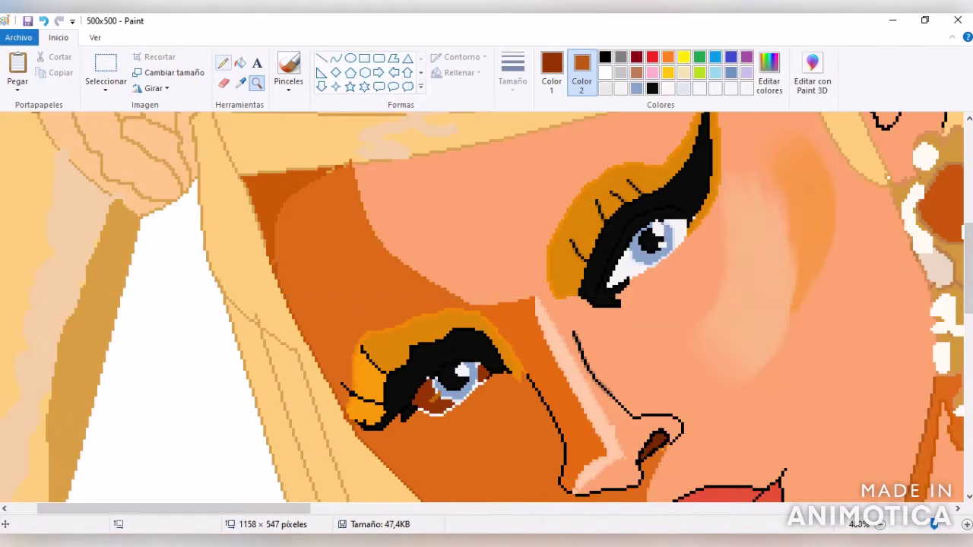
{"action": "left_click", "coordinate": [223, 63]}
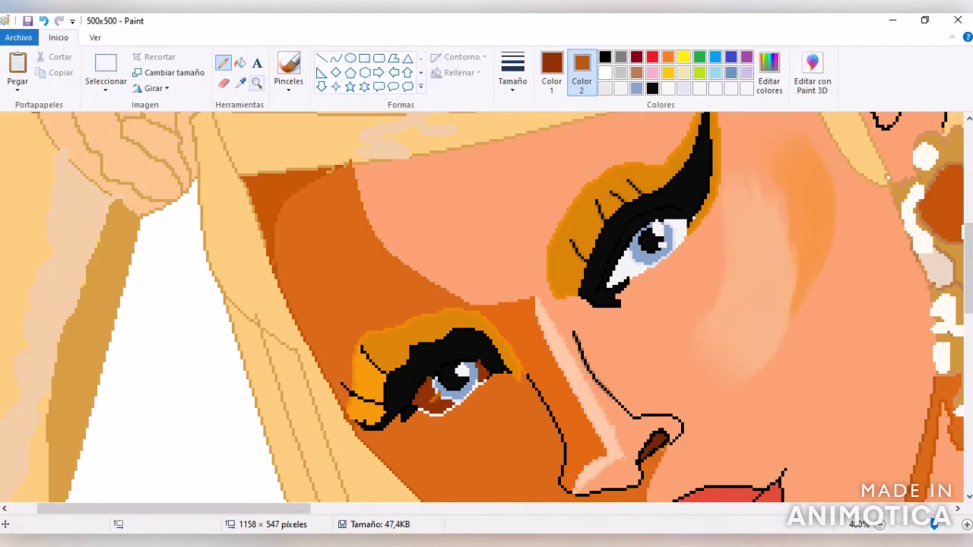
Cover the white rim beneath the shaded eye with skin orange and touch up the iris edge in near-white
{"action": "left_click", "coordinate": [241, 82]}
{"action": "left_click", "coordinate": [496, 390]}
{"action": "left_click_drag", "start_coordinate": [173, 508], "coordinate": [154, 508]}
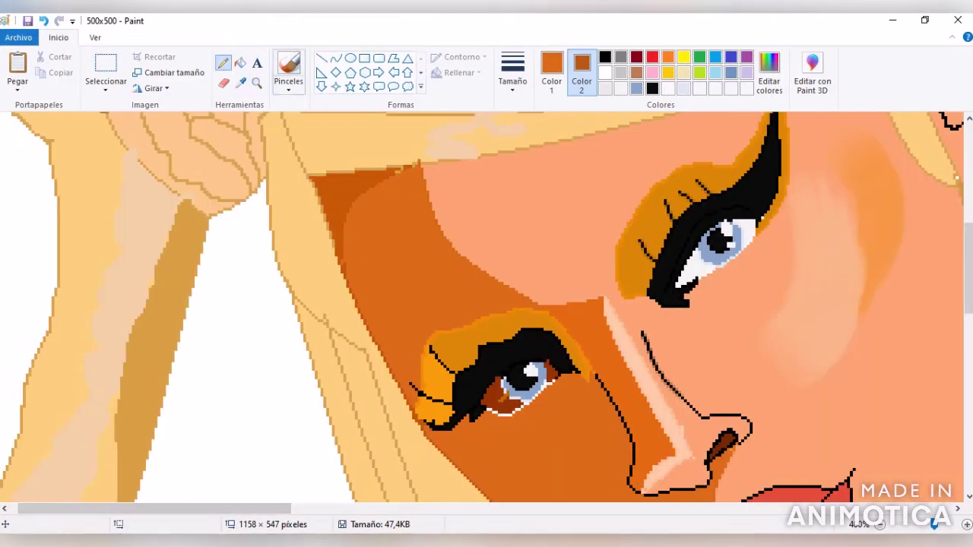
{"action": "left_click", "coordinate": [256, 82]}
{"action": "left_click", "coordinate": [753, 434]}
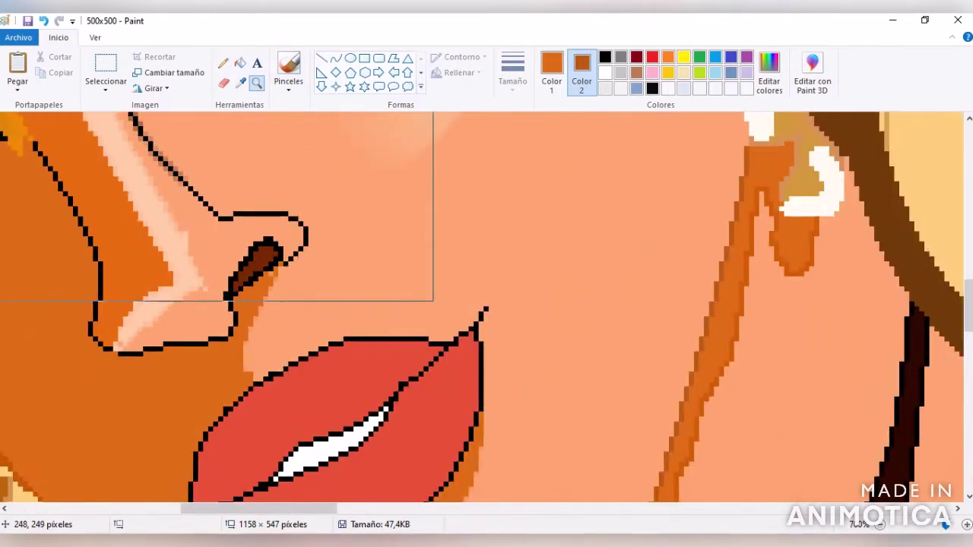
{"action": "left_click", "coordinate": [196, 192]}
{"action": "left_click", "coordinate": [241, 82]}
{"action": "left_click", "coordinate": [129, 431]}
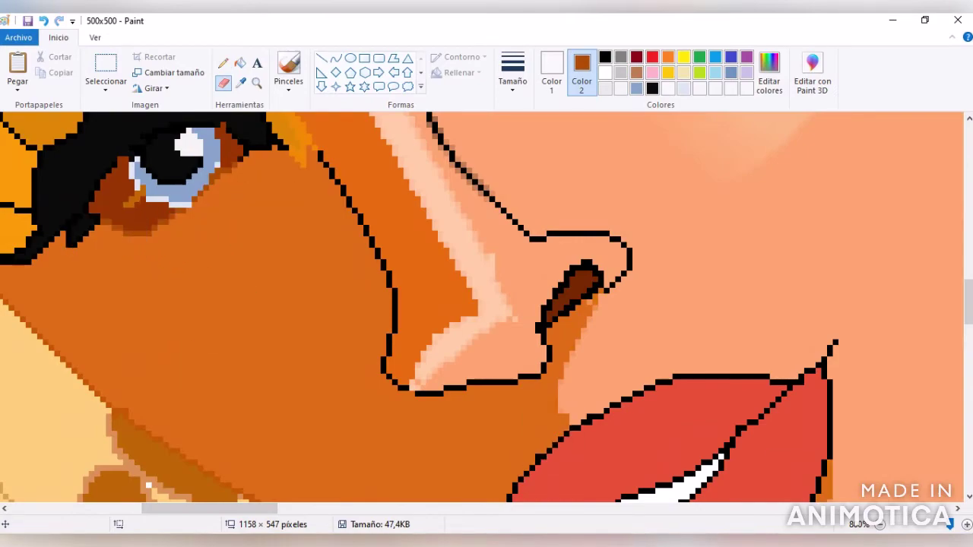
{"action": "scroll", "coordinate": [148, 485], "scroll_direction": "down", "scroll_amount": 7}
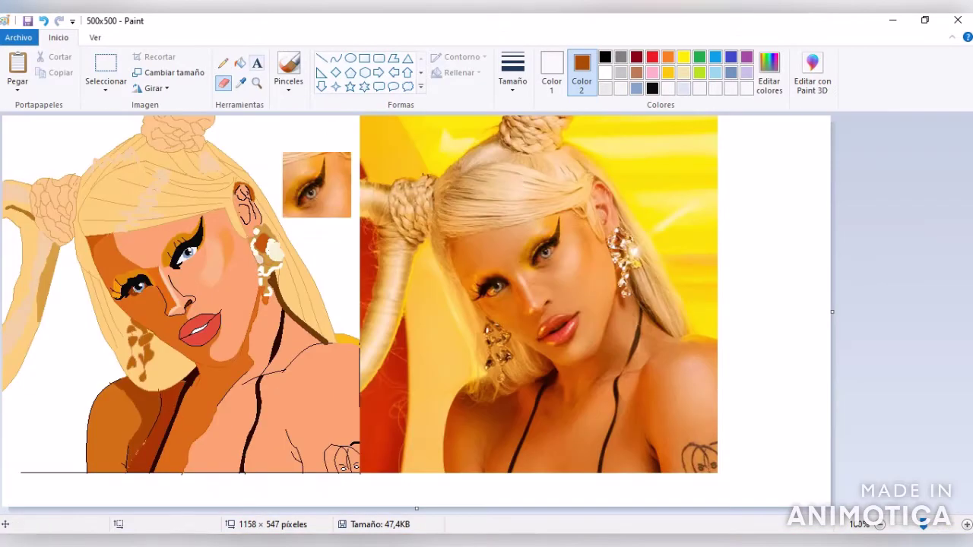
Sample golden yellow from the photo's eye reflection and pencil a matching glint into the shaded eye's corner
{"action": "left_click", "coordinate": [241, 82]}
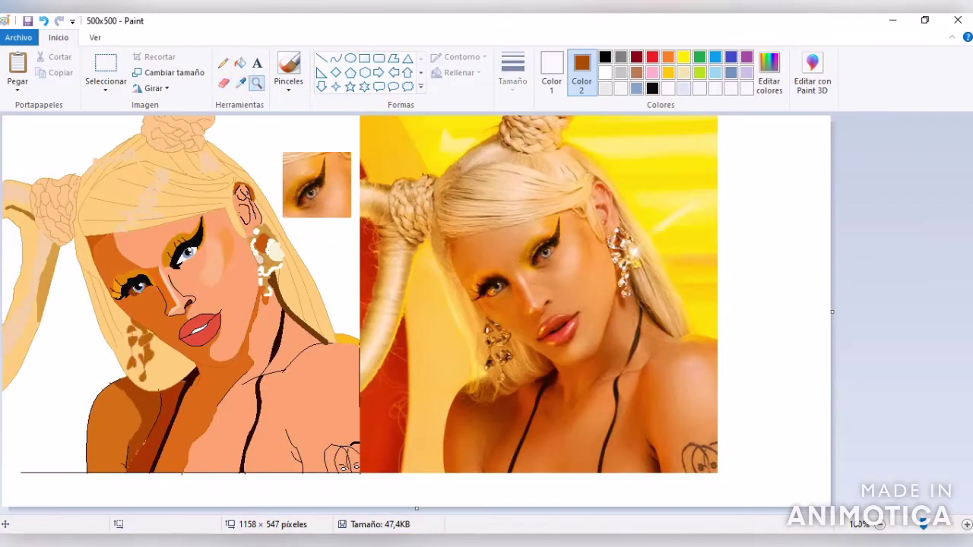
{"action": "scroll", "coordinate": [487, 304], "scroll_direction": "up", "scroll_amount": 5}
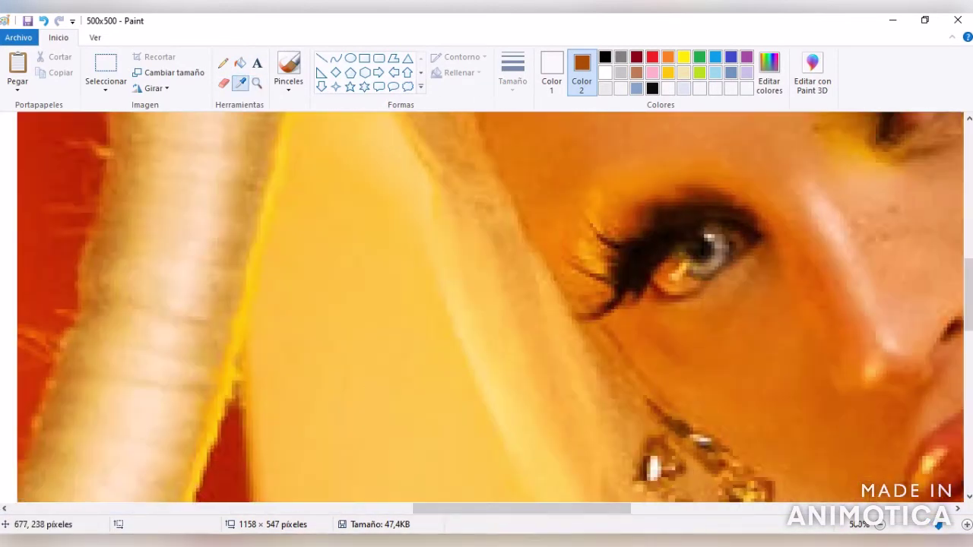
{"action": "left_click", "coordinate": [668, 283]}
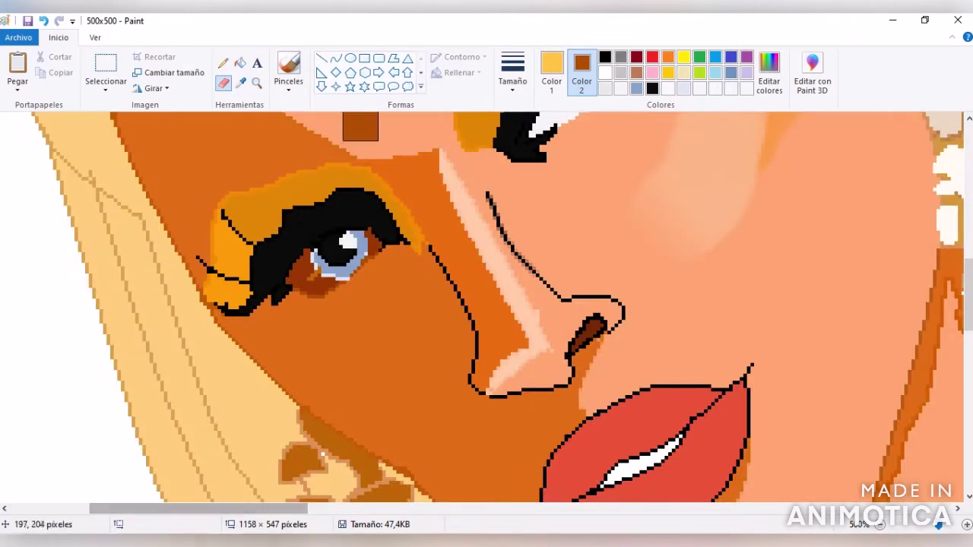
{"action": "left_click", "coordinate": [512, 72]}
{"action": "left_click", "coordinate": [222, 62]}
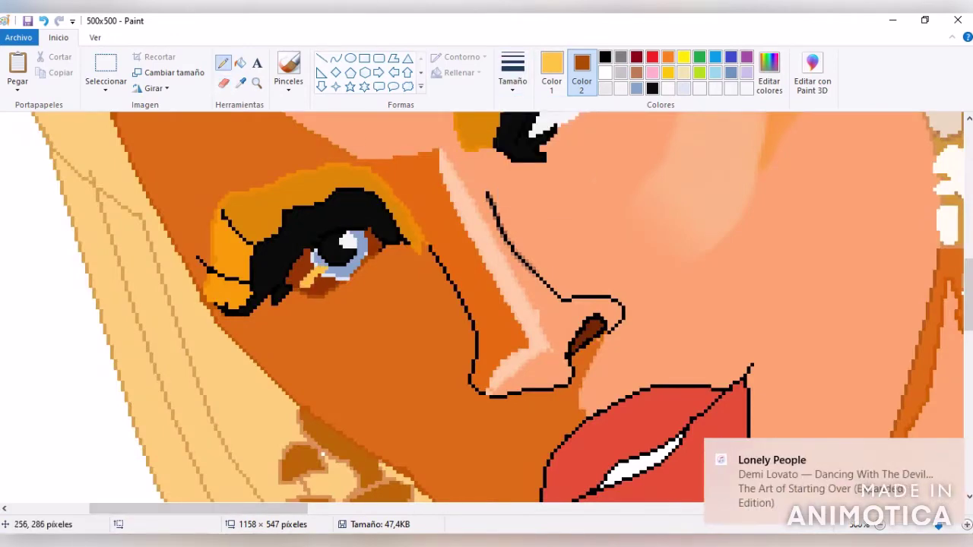
{"action": "scroll", "coordinate": [486, 304], "scroll_direction": "down", "scroll_amount": 7}
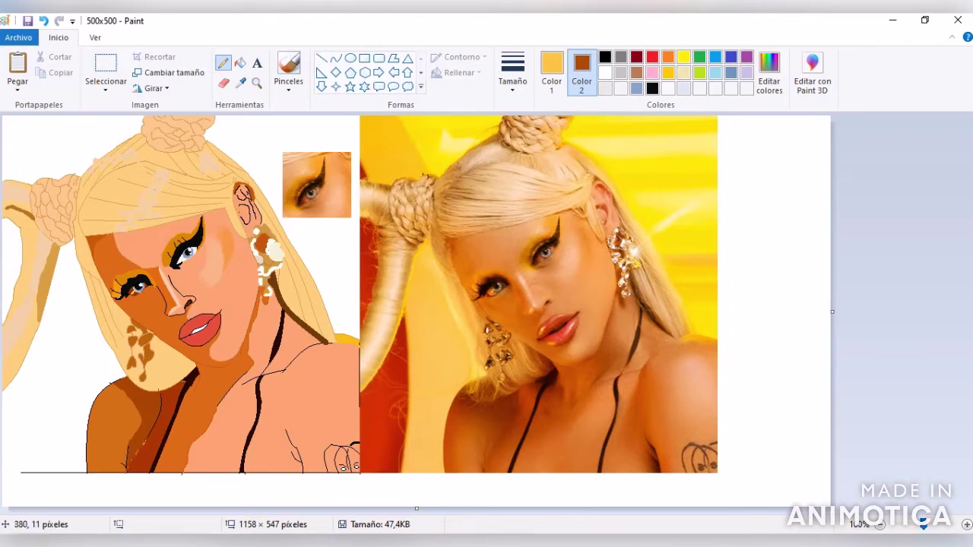
Recolor the black outline on the shaded side of the nose in orange and shade beneath the nose tip
{"action": "left_click", "coordinate": [374, 266]}
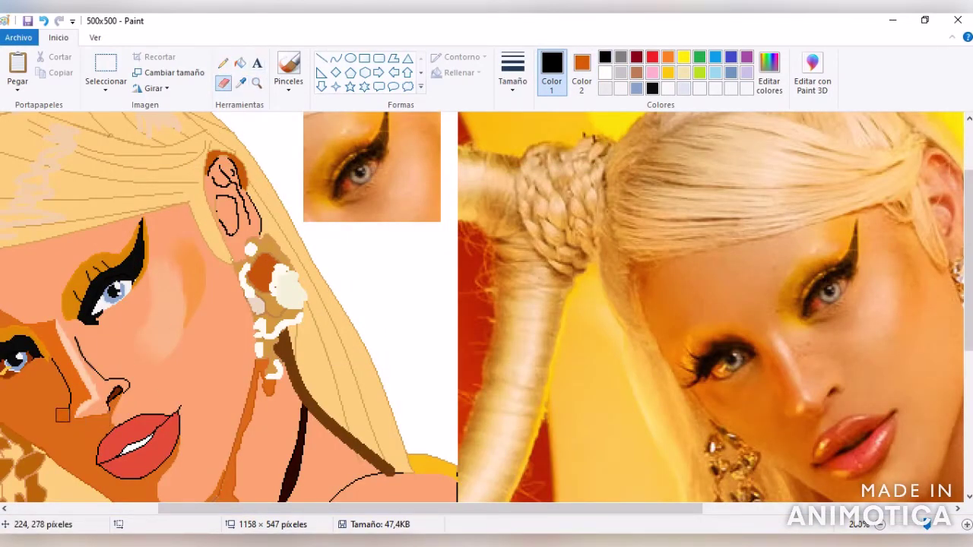
{"action": "left_click", "coordinate": [240, 82]}
{"action": "left_click", "coordinate": [80, 393]}
{"action": "left_click", "coordinate": [222, 62]}
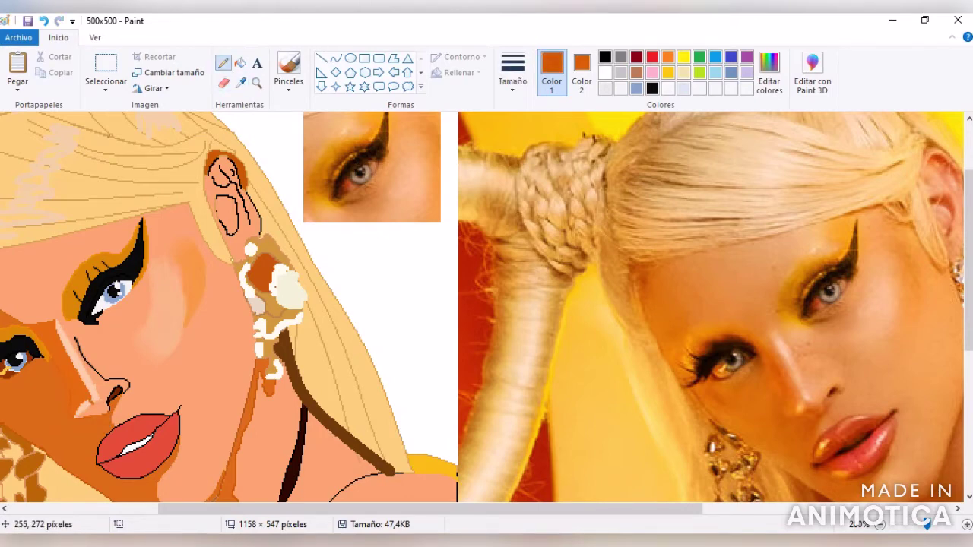
{"action": "key", "text": "alt+h"}
{"action": "key", "text": "f"}
Sample a light orange as the secondary color and recolor the remaining black nose and nostril outlines with the eraser
{"action": "key", "text": "alt+h"}
{"action": "key", "text": "k"}
{"action": "left_click", "coordinate": [839, 419]}
{"action": "key", "text": "alt+h"}
{"action": "key", "text": "k"}
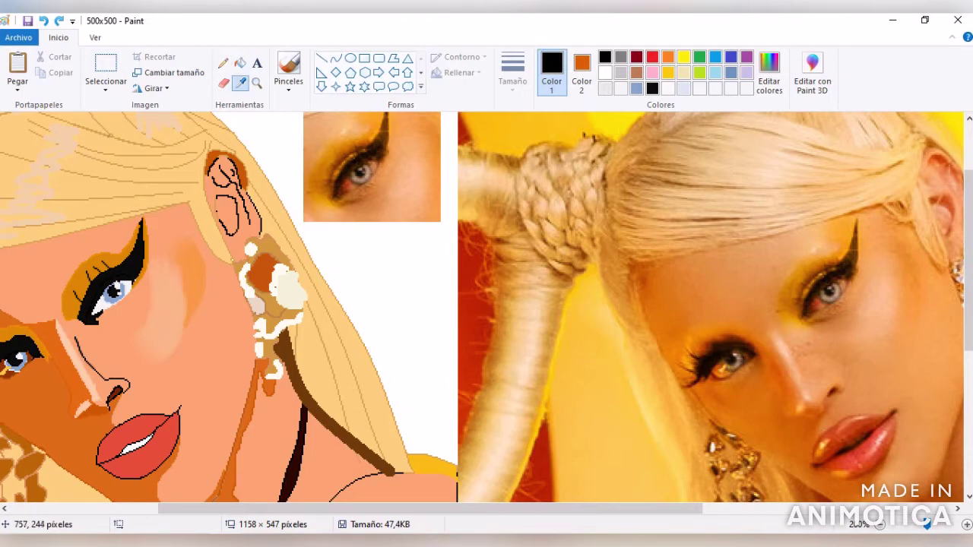
{"action": "right_click", "coordinate": [137, 375]}
{"action": "key", "text": "alt+h"}
{"action": "key", "text": "e"}
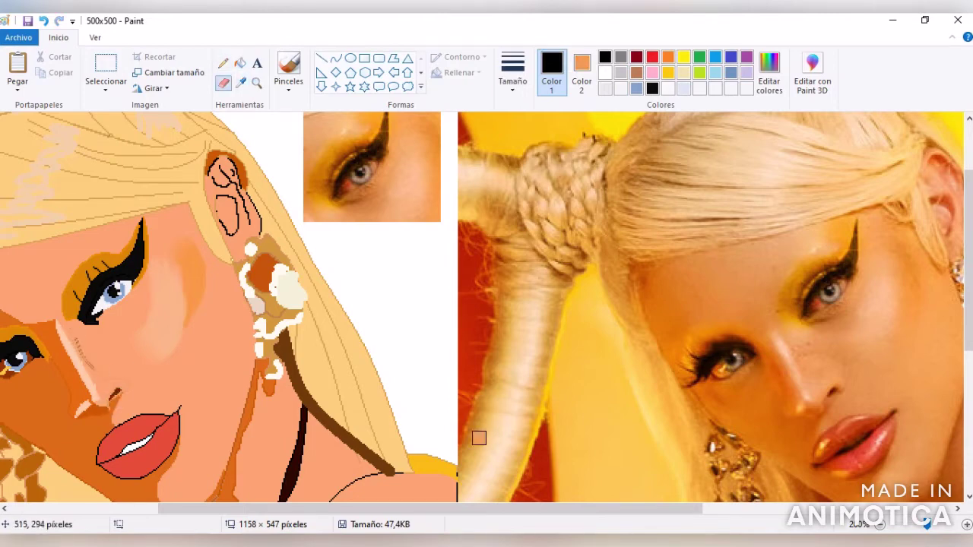
Pencil over the leftover dark pixels along the lit side of the nose bridge using the light orange
{"action": "key", "text": "alt+h"}
{"action": "key", "text": "m"}
{"action": "left_click", "coordinate": [165, 373]}
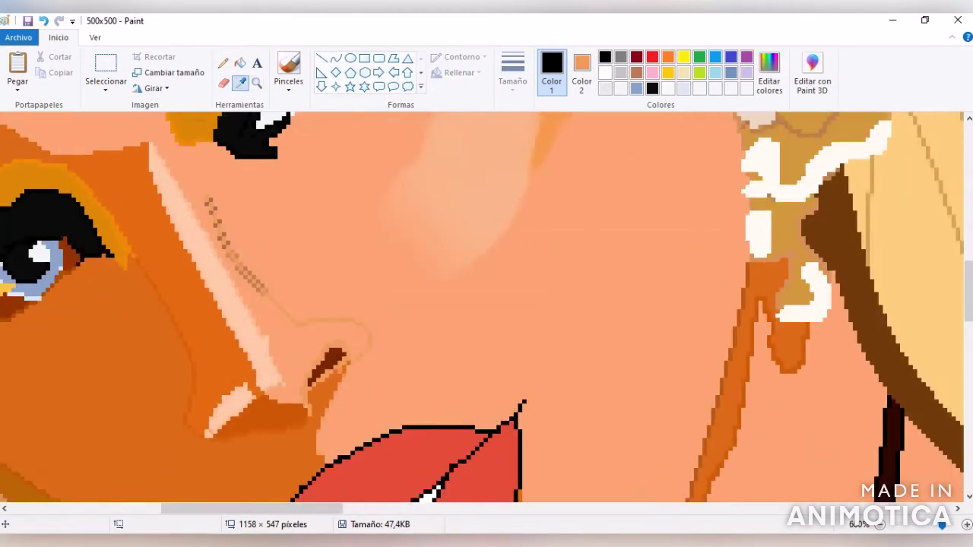
{"action": "key", "text": "alt+h"}
{"action": "key", "text": "2"}
{"action": "key", "text": "alt+h"}
{"action": "key", "text": "p"}
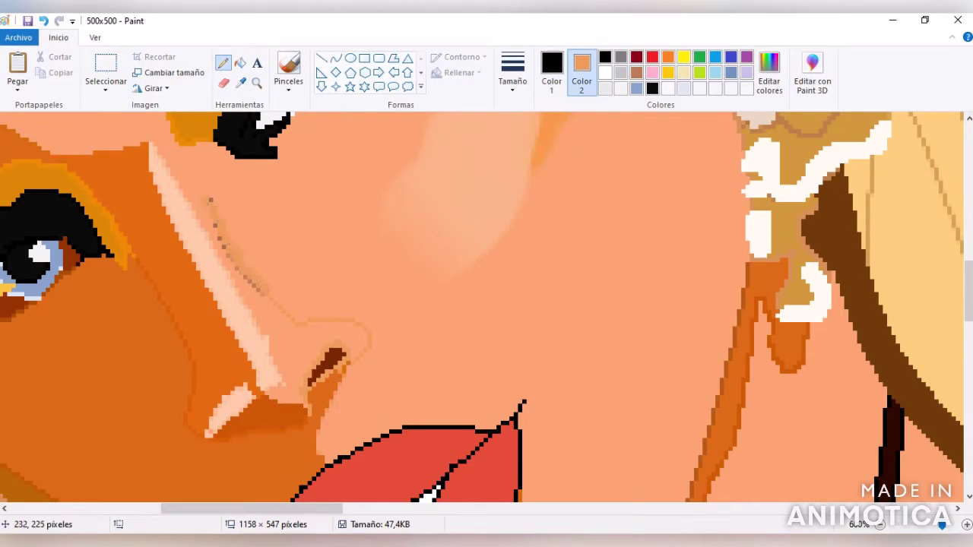
{"action": "left_click_drag", "start_coordinate": [264, 291], "coordinate": [210, 201]}
{"action": "scroll", "coordinate": [487, 304], "scroll_direction": "down", "scroll_amount": 5}
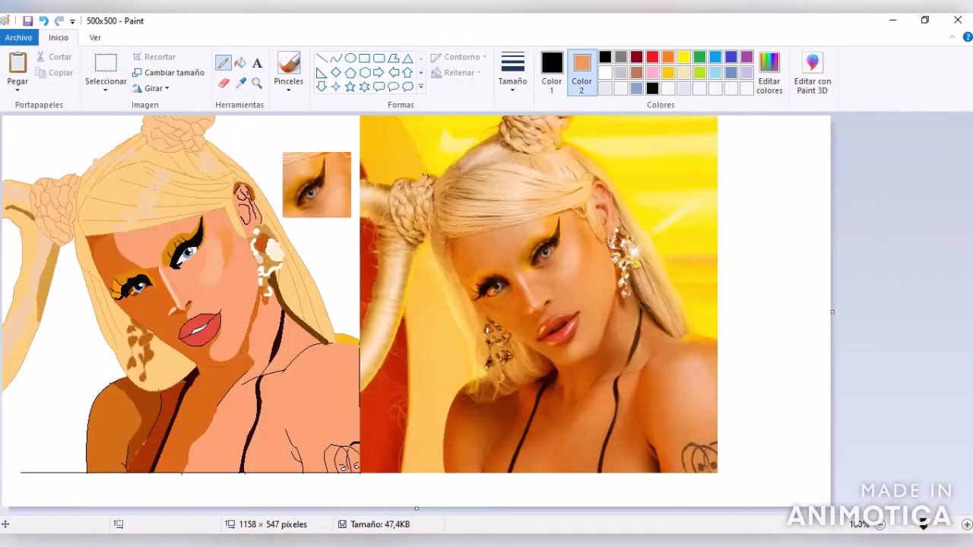
Sample the shoulder's dark brown as the secondary color and recolor the black outlines of the shaded shoulder with the eraser
{"action": "left_click", "coordinate": [552, 72]}
{"action": "left_click", "coordinate": [241, 82]}
{"action": "right_click", "coordinate": [141, 437]}
{"action": "left_click", "coordinate": [224, 83]}
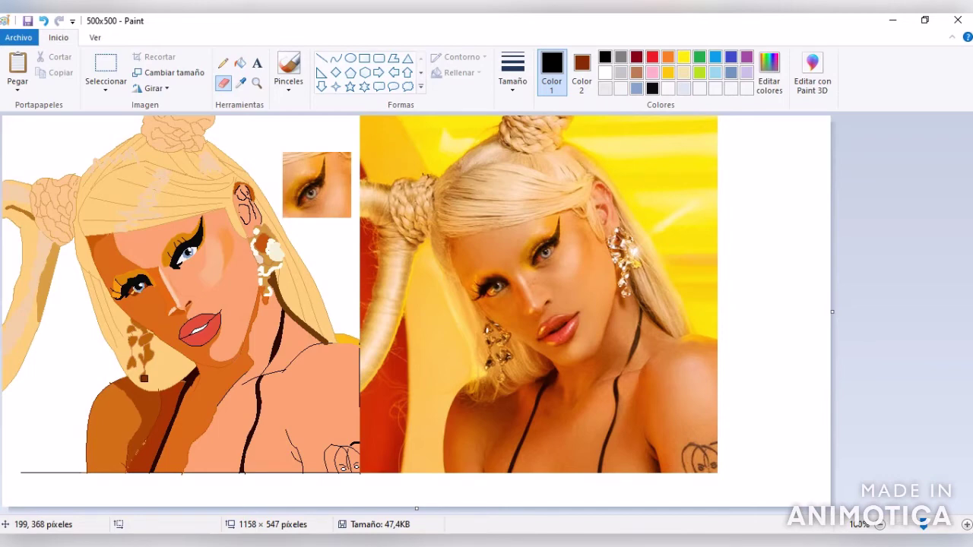
Outline the shadow below the jaw with a curve and fill the neck shadow with brownish orange
{"action": "scroll", "coordinate": [486, 304], "scroll_direction": "up", "scroll_amount": 2}
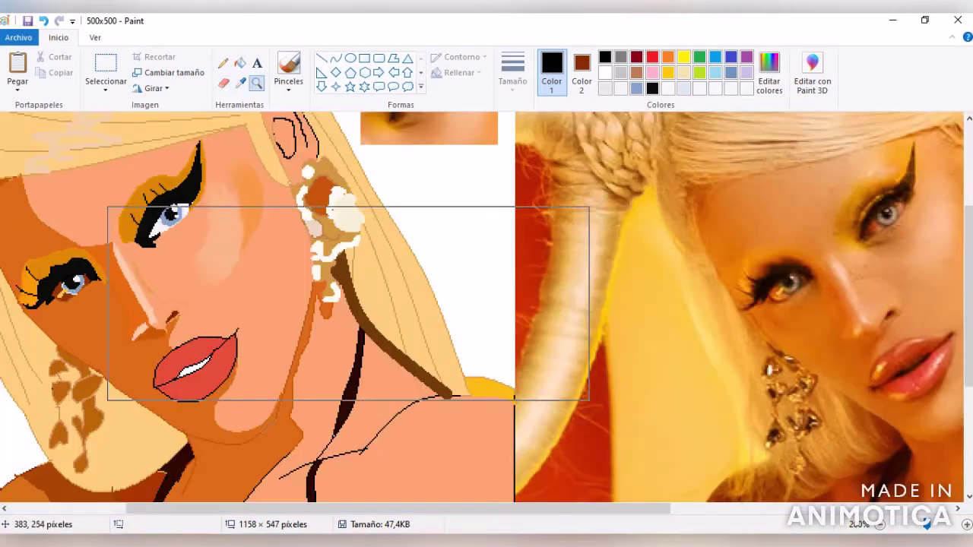
{"action": "scroll", "coordinate": [487, 304], "scroll_direction": "right", "scroll_amount": 3}
{"action": "left_click", "coordinate": [335, 57]}
{"action": "left_click_drag", "start_coordinate": [117, 306], "coordinate": [133, 395]}
{"action": "left_click_drag", "start_coordinate": [147, 297], "coordinate": [155, 293]}
{"action": "left_click", "coordinate": [239, 62]}
{"action": "left_click", "coordinate": [161, 327]}
{"action": "left_click", "coordinate": [223, 63]}
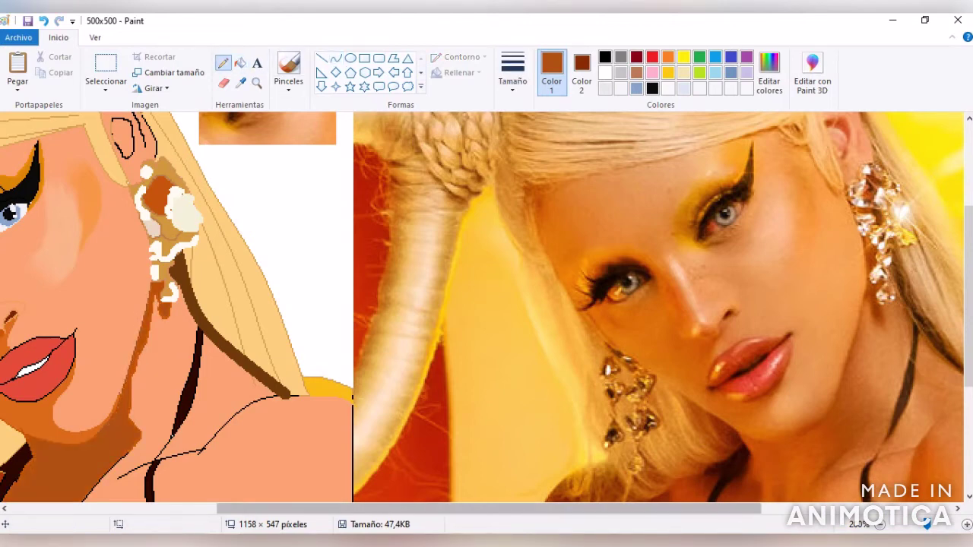
Sample a brownish orange from the reference photo and draw a thicker curve along the cheek's outer edge beside the earring
{"action": "scroll", "coordinate": [482, 308], "scroll_direction": "left", "scroll_amount": 3}
{"action": "scroll", "coordinate": [482, 308], "scroll_direction": "right", "scroll_amount": 3}
{"action": "left_click", "coordinate": [239, 82]}
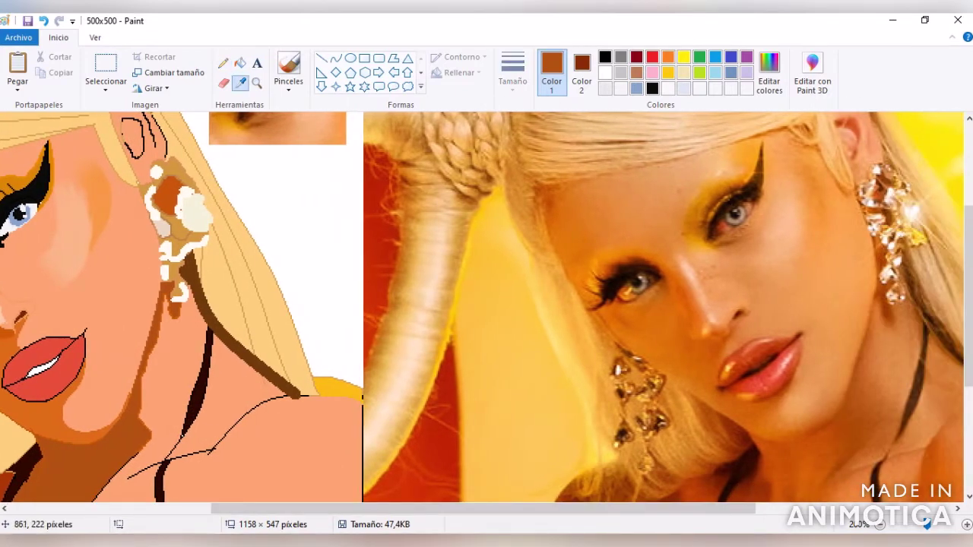
{"action": "left_click", "coordinate": [927, 263]}
{"action": "left_click", "coordinate": [335, 58]}
{"action": "left_click_drag", "start_coordinate": [141, 185], "coordinate": [161, 296]}
{"action": "mouse_move", "coordinate": [158, 242]}
{"action": "left_mouse_down"}
{"action": "mouse_move", "coordinate": [155, 250]}
{"action": "mouse_move", "coordinate": [150, 219]}
{"action": "left_mouse_up"}
{"action": "left_click", "coordinate": [512, 76]}
{"action": "left_click", "coordinate": [545, 114]}
{"action": "left_click_drag", "start_coordinate": [144, 185], "coordinate": [157, 295]}
{"action": "left_click_drag", "start_coordinate": [156, 228], "coordinate": [161, 258]}
Try to cover the black inner ear lines with the peach skin tone using the eraser, and undo the stroke
{"action": "scroll", "coordinate": [487, 305], "scroll_direction": "down", "scroll_amount": 4}
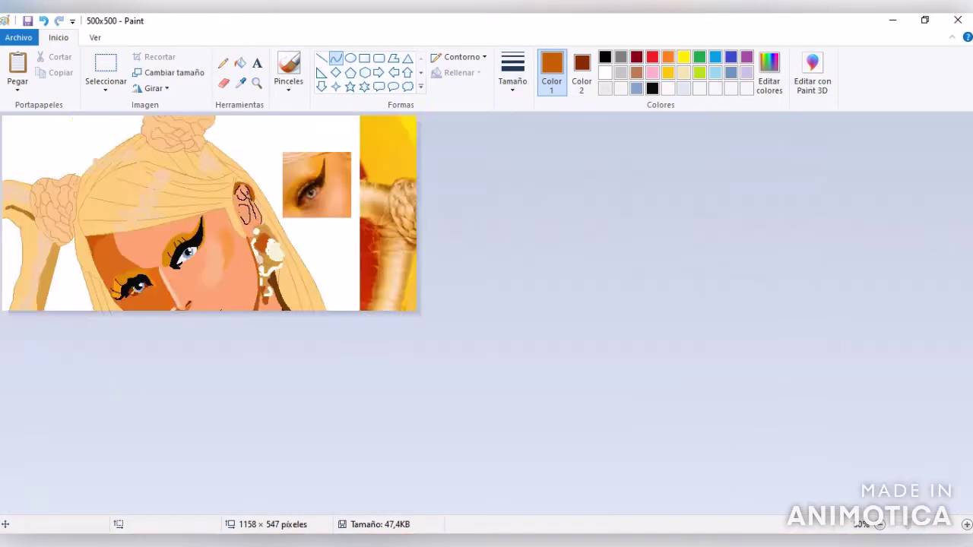
{"action": "scroll", "coordinate": [487, 304], "scroll_direction": "up", "scroll_amount": 2}
{"action": "left_click", "coordinate": [256, 82]}
{"action": "left_click", "coordinate": [327, 358]}
{"action": "left_click", "coordinate": [336, 58]}
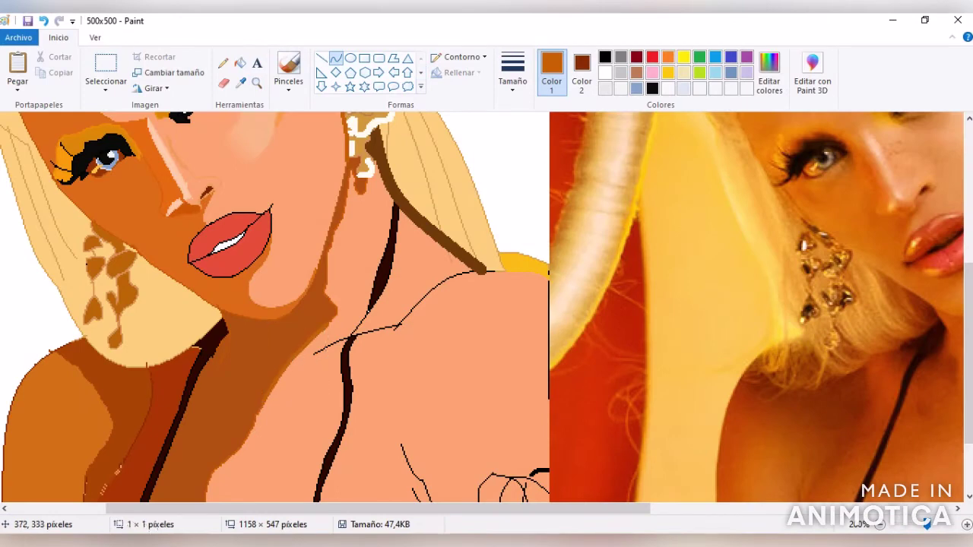
{"action": "scroll", "coordinate": [487, 304], "scroll_direction": "right", "scroll_amount": 3}
{"action": "scroll", "coordinate": [486, 304], "scroll_direction": "up", "scroll_amount": 2}
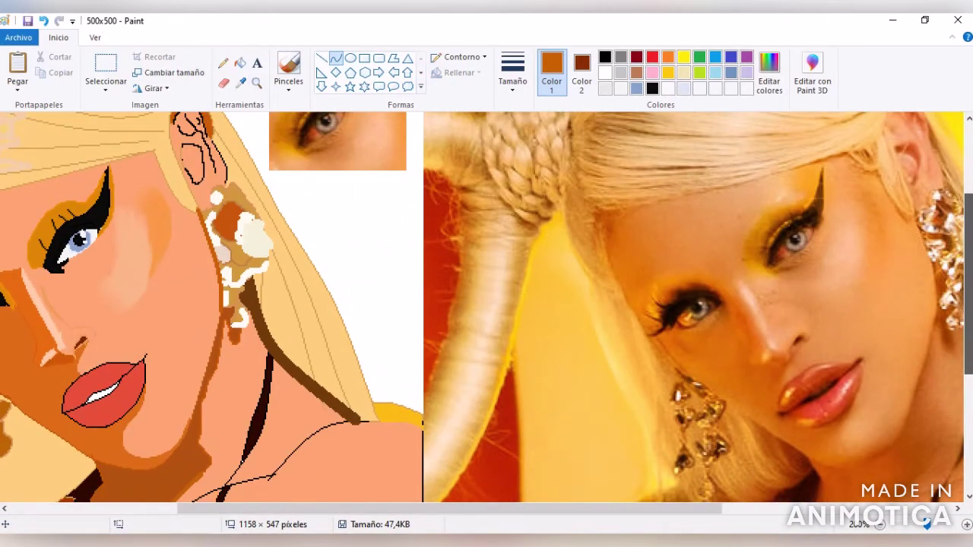
{"action": "scroll", "coordinate": [486, 308], "scroll_direction": "up", "scroll_amount": 1}
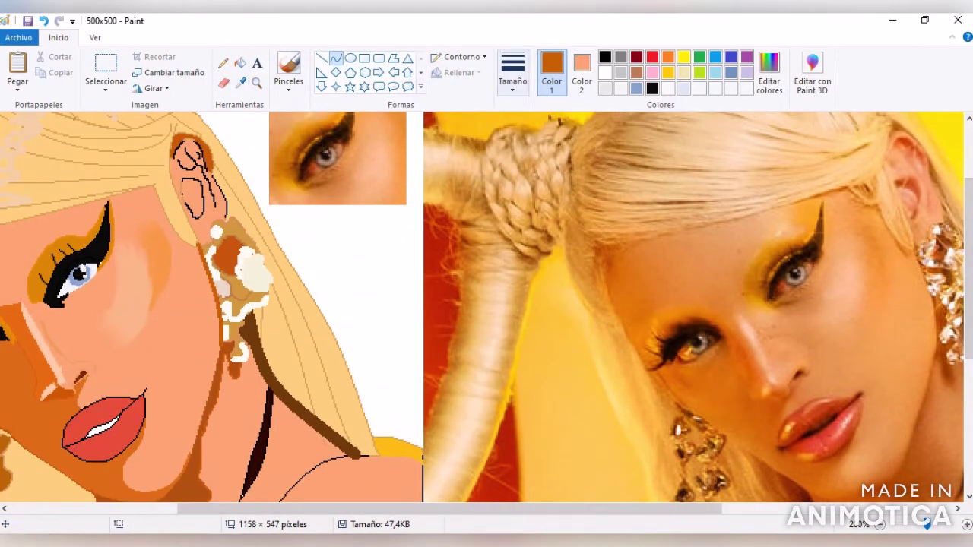
{"action": "left_click", "coordinate": [605, 57]}
{"action": "left_click", "coordinate": [223, 83]}
{"action": "mouse_move", "coordinate": [174, 203]}
{"action": "left_mouse_down"}
{"action": "mouse_move", "coordinate": [200, 207]}
{"action": "mouse_move", "coordinate": [174, 169]}
{"action": "left_mouse_up"}
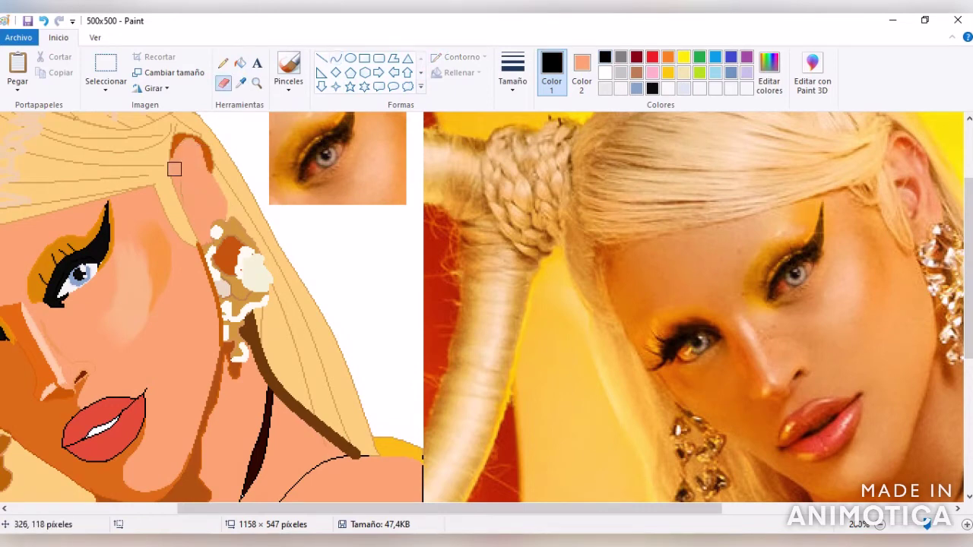
{"action": "key", "text": "ctrl+z"}
Sample a reddish orange and pencil the inner folds and upper rim shading of the ear
{"action": "scroll", "coordinate": [174, 169], "scroll_direction": "left", "scroll_amount": 4}
{"action": "scroll", "coordinate": [174, 169], "scroll_direction": "right", "scroll_amount": 5}
{"action": "left_click", "coordinate": [240, 83]}
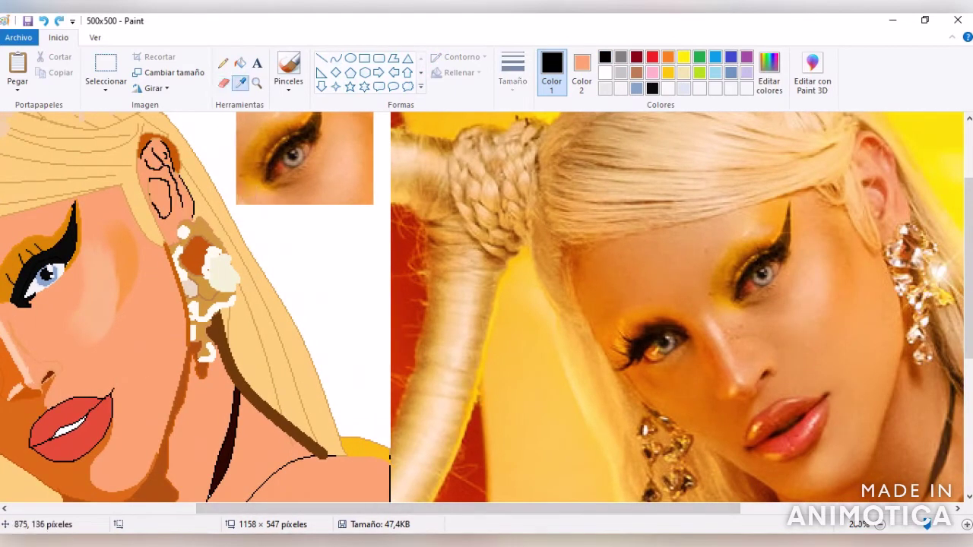
{"action": "left_click", "coordinate": [196, 254]}
{"action": "left_click", "coordinate": [223, 63]}
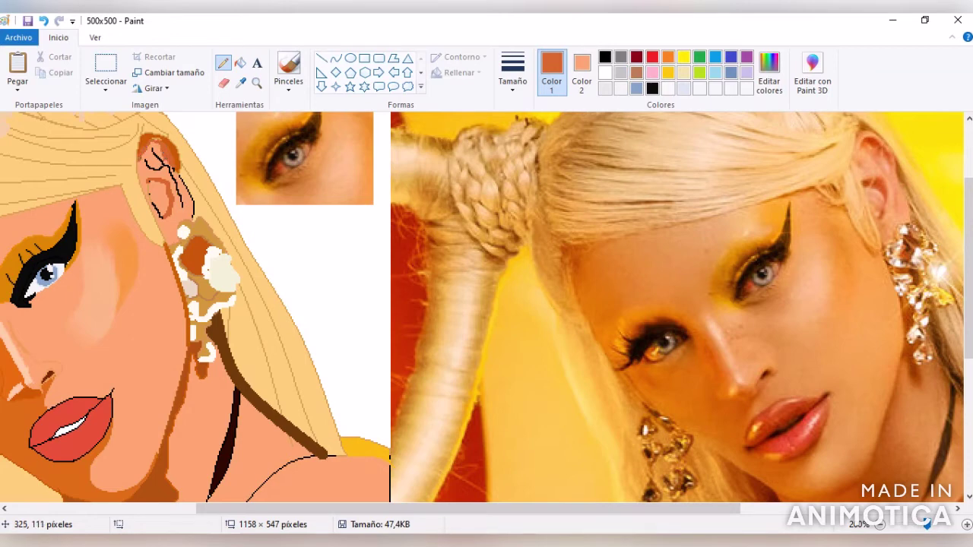
Replace the remaining black lines inside the ear with the peach skin tone using the eraser
{"action": "left_click", "coordinate": [605, 57]}
{"action": "left_click", "coordinate": [223, 83]}
{"action": "left_click_drag", "start_coordinate": [179, 208], "coordinate": [149, 153]}
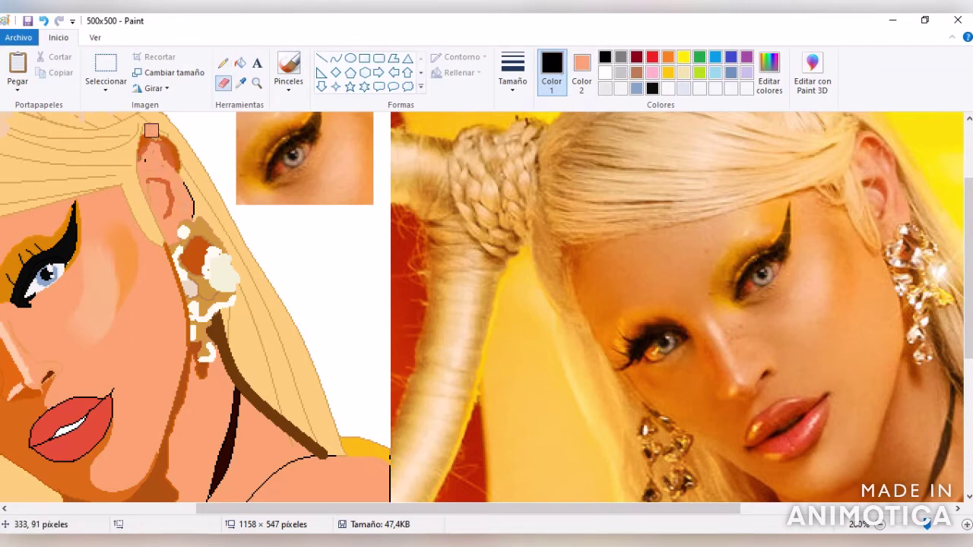
{"action": "left_click", "coordinate": [879, 524]}
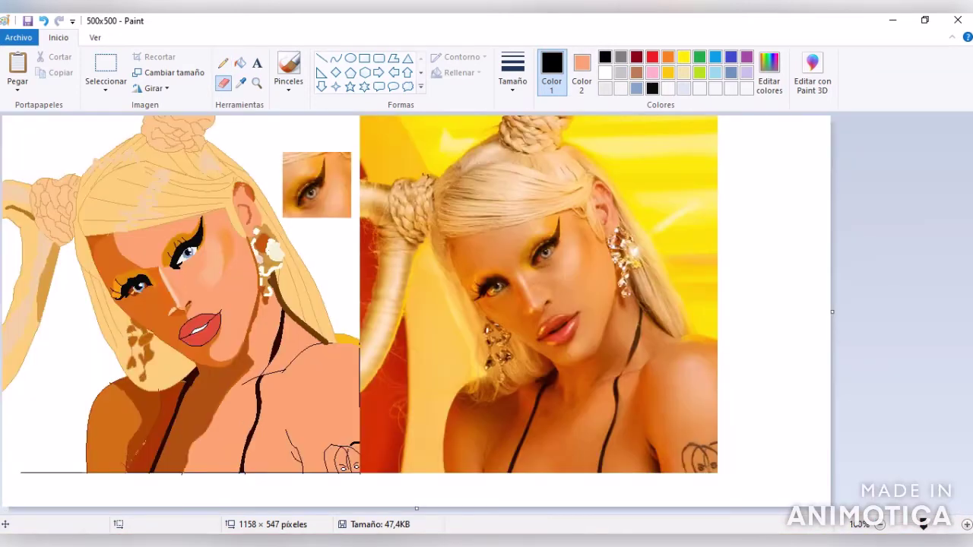
Sample an orange tone from the reference photo and recolor the skin of the neck and chest
{"action": "left_click", "coordinate": [241, 83]}
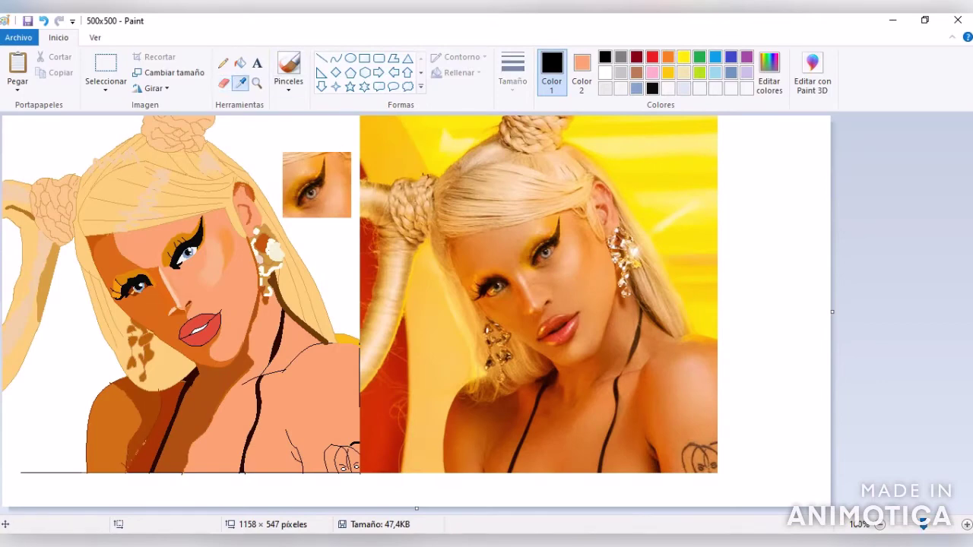
{"action": "left_click", "coordinate": [228, 411]}
{"action": "left_click", "coordinate": [432, 245]}
{"action": "left_click", "coordinate": [248, 418]}
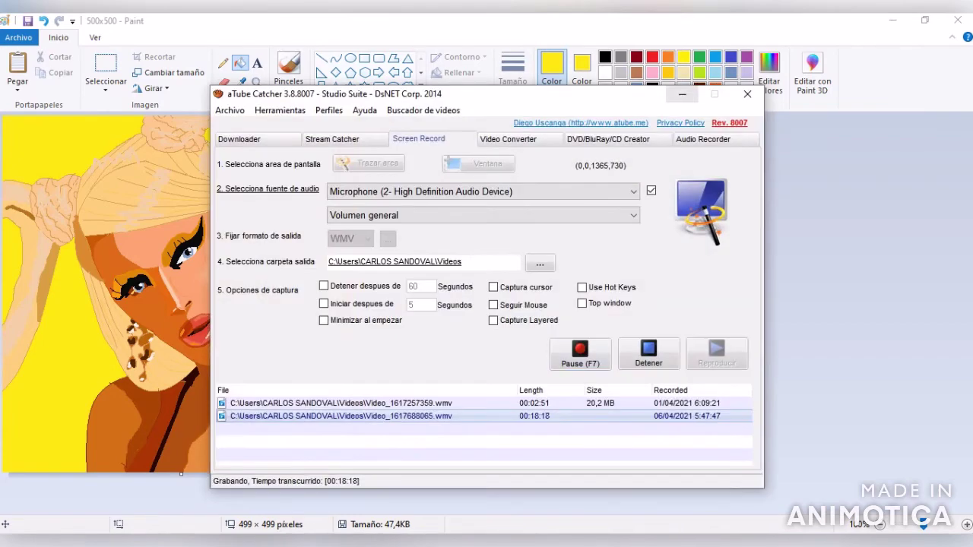
Sample a bright orange and fill the shaded side of the nose bridge with it
{"action": "left_click", "coordinate": [256, 82]}
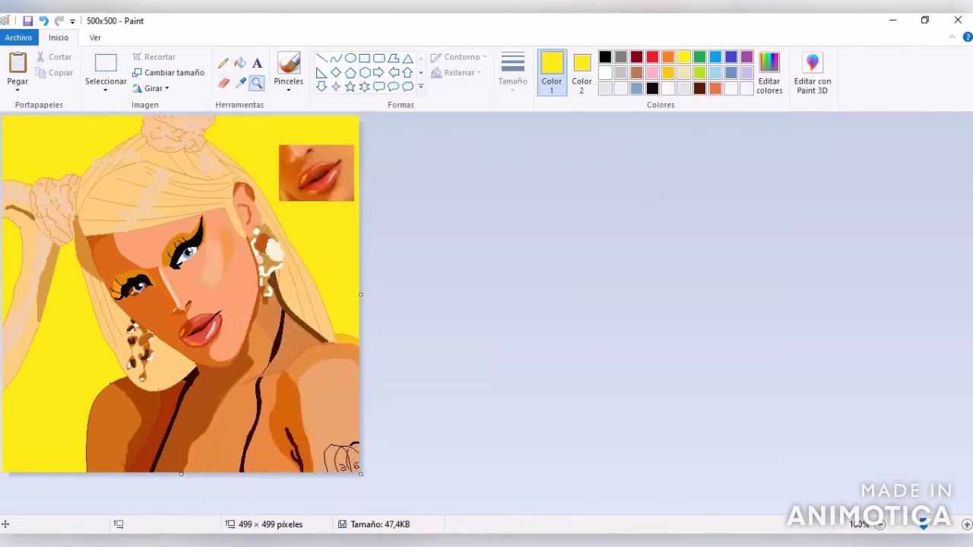
{"action": "left_click", "coordinate": [329, 220]}
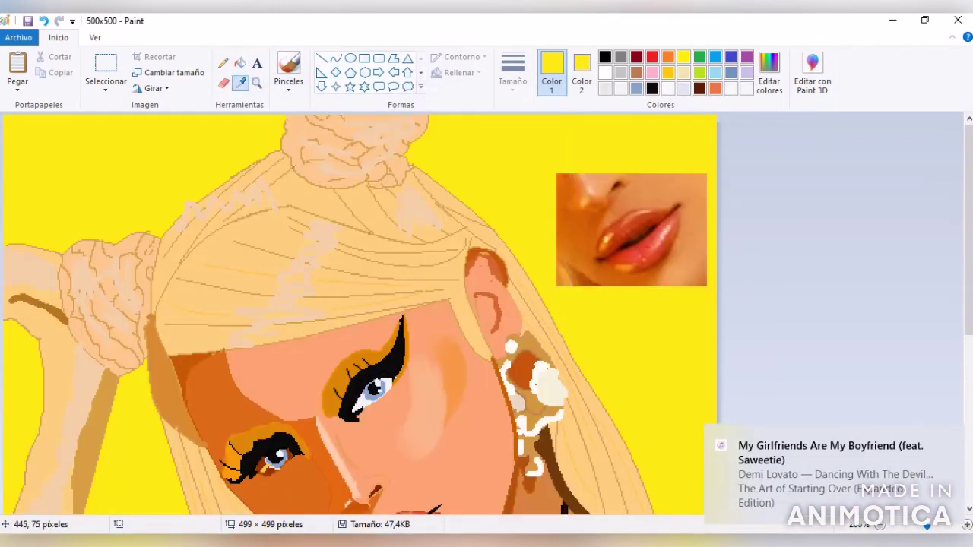
{"action": "left_click", "coordinate": [372, 357]}
{"action": "left_click", "coordinate": [240, 82]}
{"action": "left_click", "coordinate": [329, 446]}
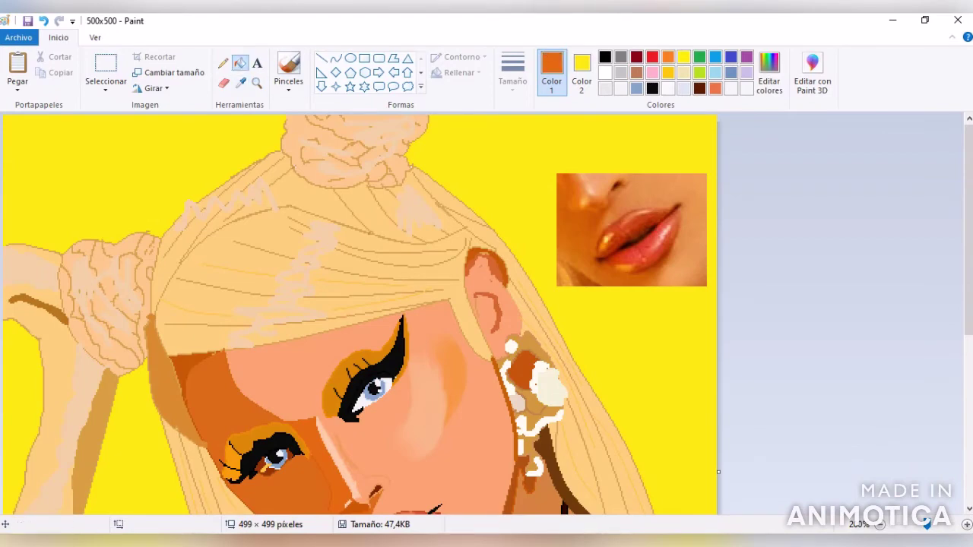
Draw an orange curve down the outer edge of the face's shaded side from forehead to cheek, and retouch it with the pencil
{"action": "scroll", "coordinate": [357, 304], "scroll_direction": "down", "scroll_amount": 5}
{"action": "left_click", "coordinate": [257, 82]}
{"action": "left_click", "coordinate": [380, 230]}
{"action": "left_click", "coordinate": [380, 230]}
{"action": "left_click", "coordinate": [336, 58]}
{"action": "left_click_drag", "start_coordinate": [190, 141], "coordinate": [346, 422]}
{"action": "left_click", "coordinate": [223, 63]}
{"action": "mouse_move", "coordinate": [315, 399]}
{"action": "left_mouse_down"}
{"action": "mouse_move", "coordinate": [225, 249]}
{"action": "mouse_move", "coordinate": [191, 162]}
{"action": "left_mouse_up"}
{"action": "scroll", "coordinate": [486, 304], "scroll_direction": "down", "scroll_amount": 3}
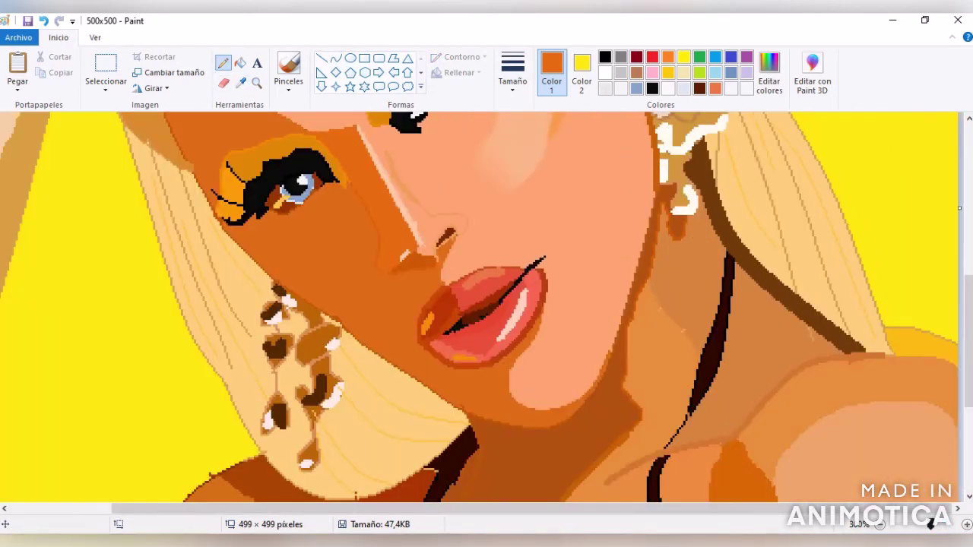
Sample a light peach and pencil a highlight at the tip of the nose
{"action": "left_click", "coordinate": [256, 82]}
{"action": "left_click", "coordinate": [593, 274]}
{"action": "left_click", "coordinate": [241, 82]}
{"action": "left_click", "coordinate": [456, 190]}
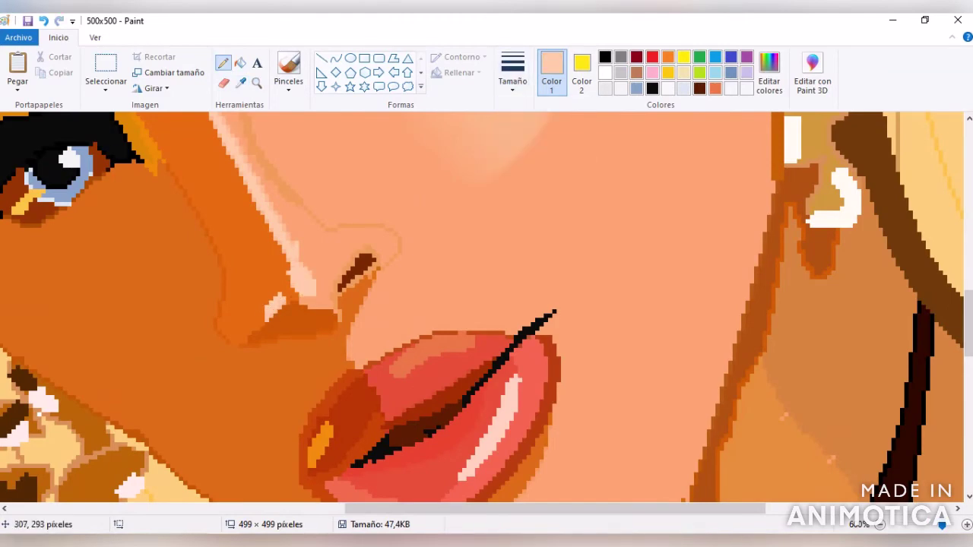
{"action": "scroll", "coordinate": [487, 304], "scroll_direction": "down", "scroll_amount": 5}
Sample the shaded shoulder's brown and pencil over the stray pixels along its lower crease
{"action": "left_click", "coordinate": [241, 82]}
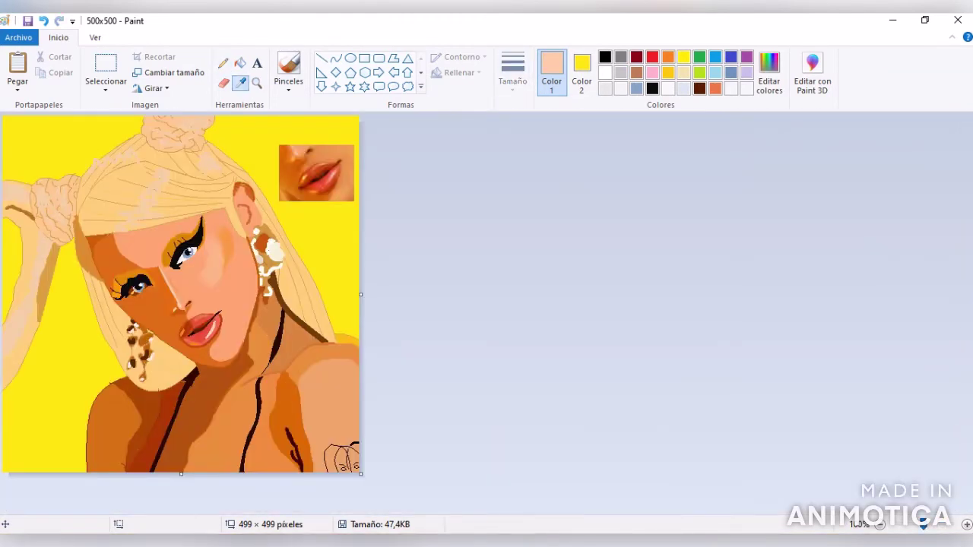
{"action": "scroll", "coordinate": [245, 465], "scroll_direction": "up", "scroll_amount": 1}
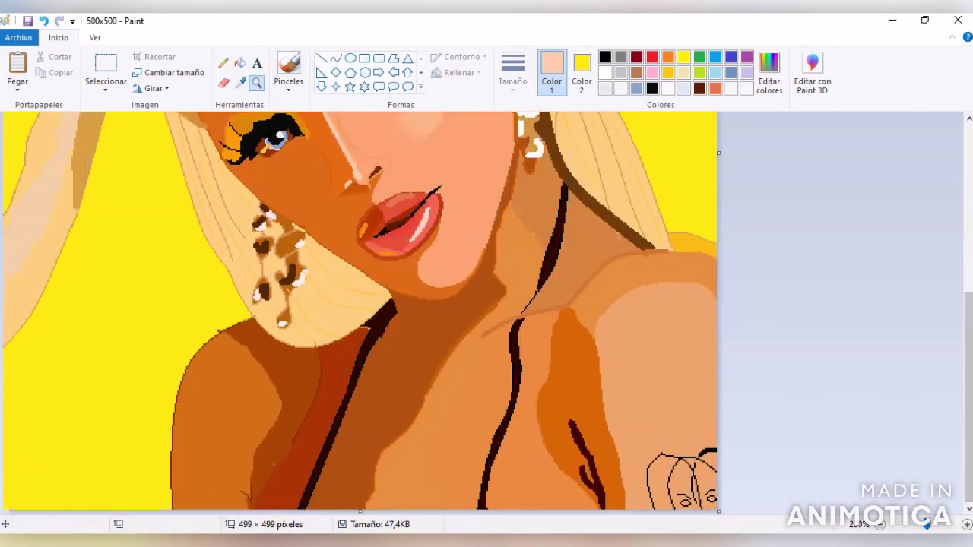
{"action": "left_click", "coordinate": [244, 466]}
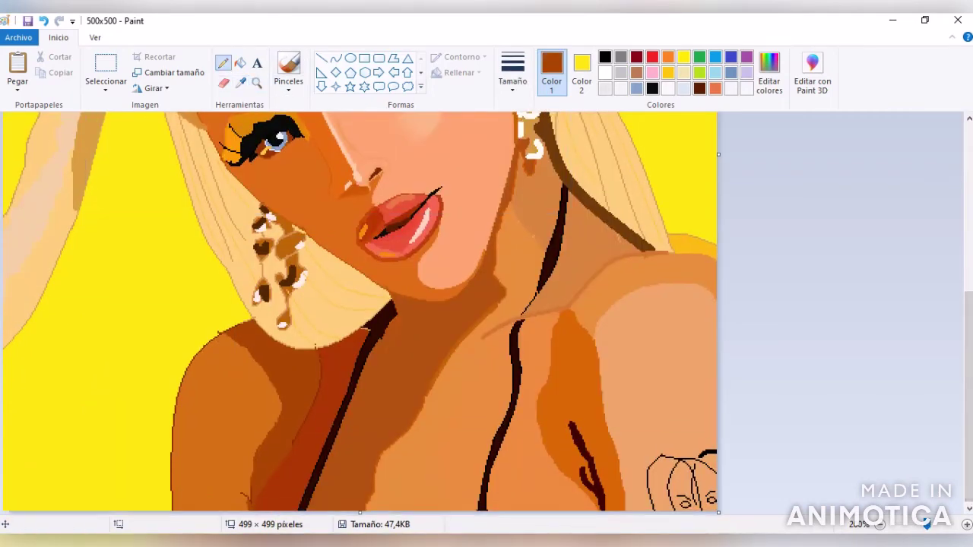
Sample the dark brown of the strap below the hair and touch up its outline with the pencil
{"action": "scroll", "coordinate": [244, 463], "scroll_direction": "up", "scroll_amount": 1}
{"action": "left_click", "coordinate": [241, 83]}
{"action": "left_click", "coordinate": [253, 228]}
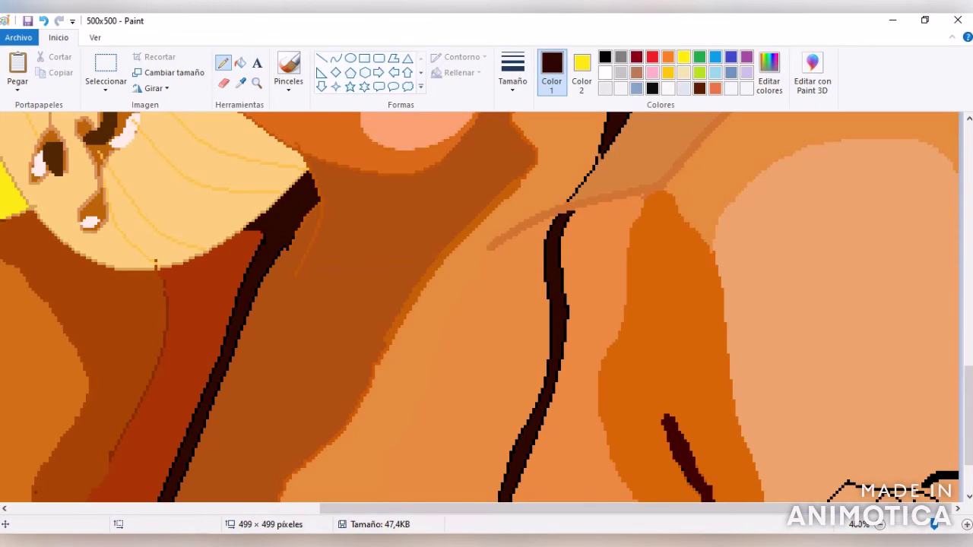
Cover the stray mark at the hair's lower tip with its pale yellow, and close the gap in the other strap with dark brown
{"action": "left_click", "coordinate": [241, 82]}
{"action": "left_click", "coordinate": [160, 261]}
{"action": "left_click", "coordinate": [241, 82]}
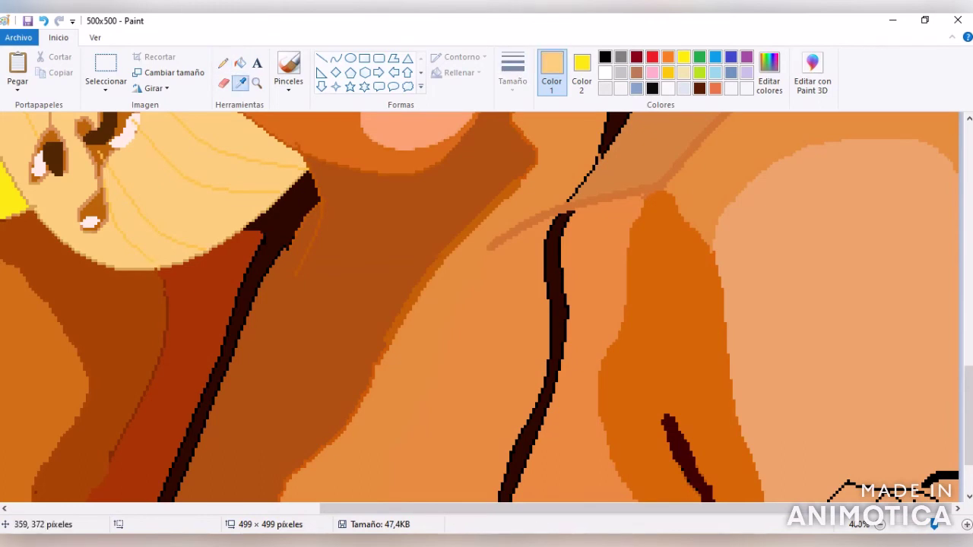
{"action": "left_click", "coordinate": [552, 215]}
Sample a pale pink and pencil a glossy highlight onto the upper lip
{"action": "left_click_drag", "start_coordinate": [969, 415], "coordinate": [968, 330]}
{"action": "left_click", "coordinate": [241, 82]}
{"action": "left_click", "coordinate": [304, 210]}
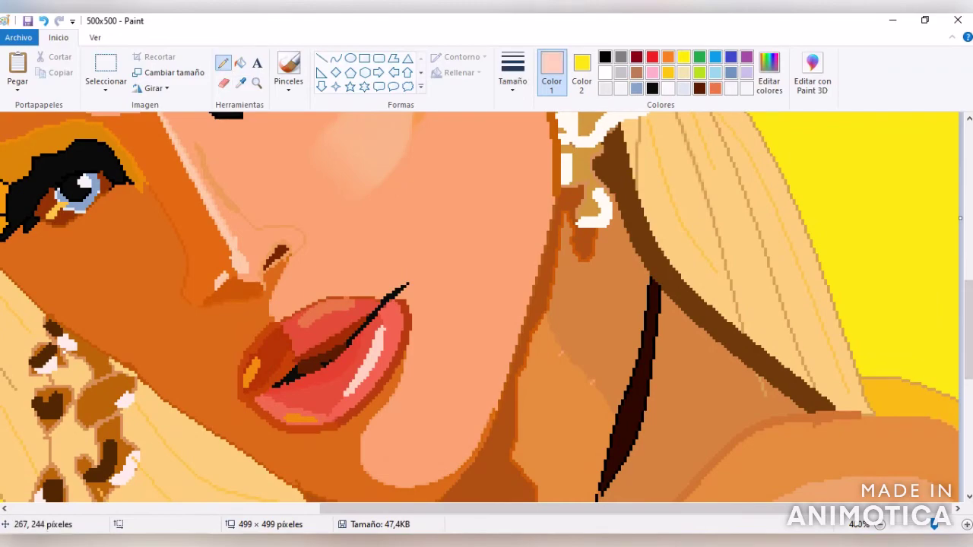
{"action": "mouse_move", "coordinate": [935, 525]}
{"action": "left_mouse_down"}
{"action": "mouse_move", "coordinate": [911, 524]}
{"action": "mouse_move", "coordinate": [923, 524]}
{"action": "left_mouse_up"}
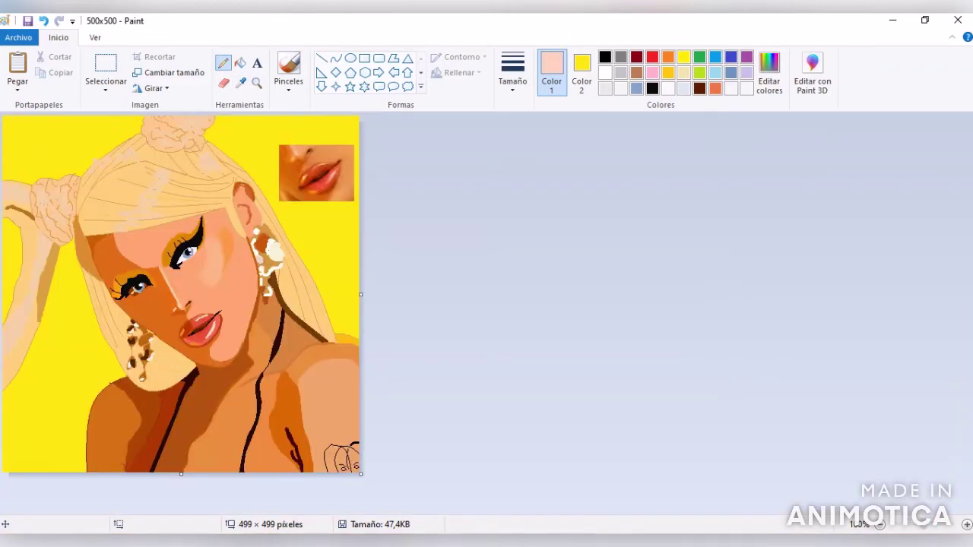
Sample the neck's orange and tan tones and pencil over the stray pale pixels on the neck
{"action": "left_click", "coordinate": [256, 82]}
{"action": "left_click", "coordinate": [198, 304]}
{"action": "left_click", "coordinate": [198, 319]}
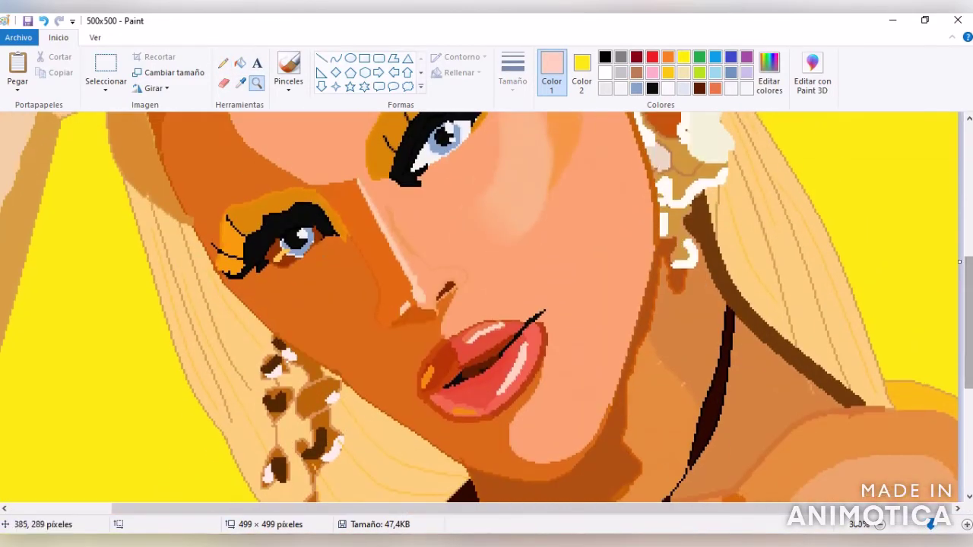
{"action": "left_click", "coordinate": [241, 82]}
{"action": "left_click", "coordinate": [669, 319]}
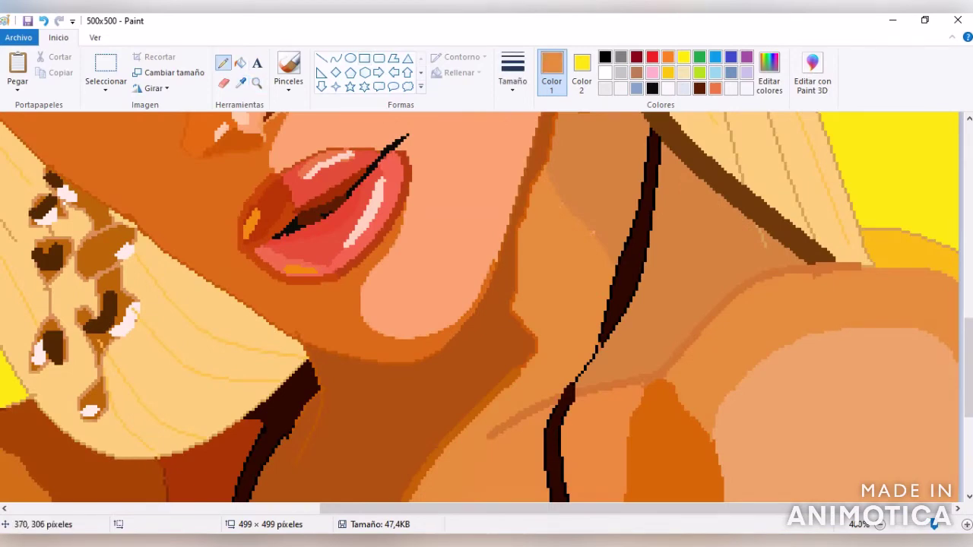
{"action": "left_click_drag", "start_coordinate": [969, 365], "coordinate": [968, 320]}
Choose the thinnest pencil width and draw a dark brown line beneath the iris of the shaded eye
{"action": "left_click", "coordinate": [256, 82]}
{"action": "scroll", "coordinate": [309, 235], "scroll_direction": "left", "scroll_amount": 5}
{"action": "left_click", "coordinate": [308, 235]}
{"action": "left_click", "coordinate": [241, 82]}
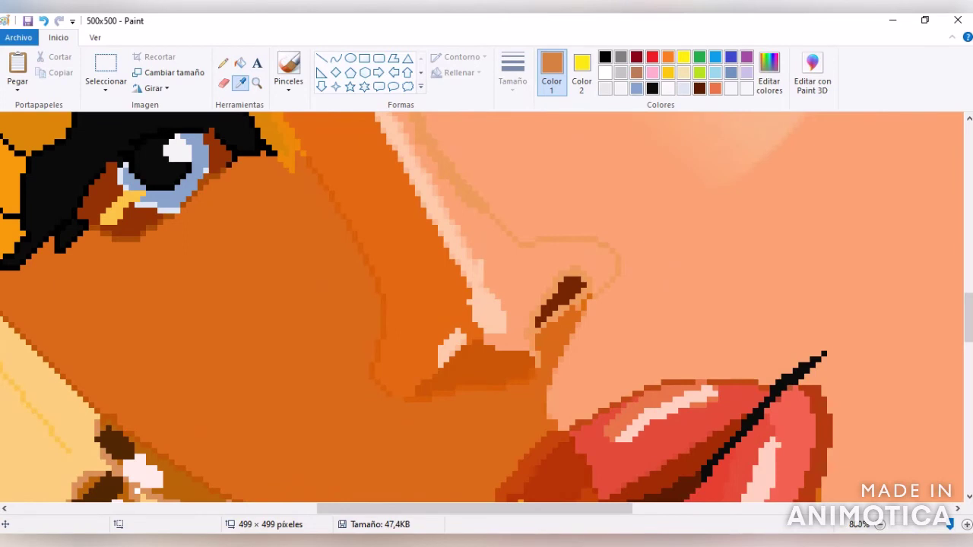
{"action": "left_click", "coordinate": [136, 220]}
{"action": "left_click", "coordinate": [513, 73]}
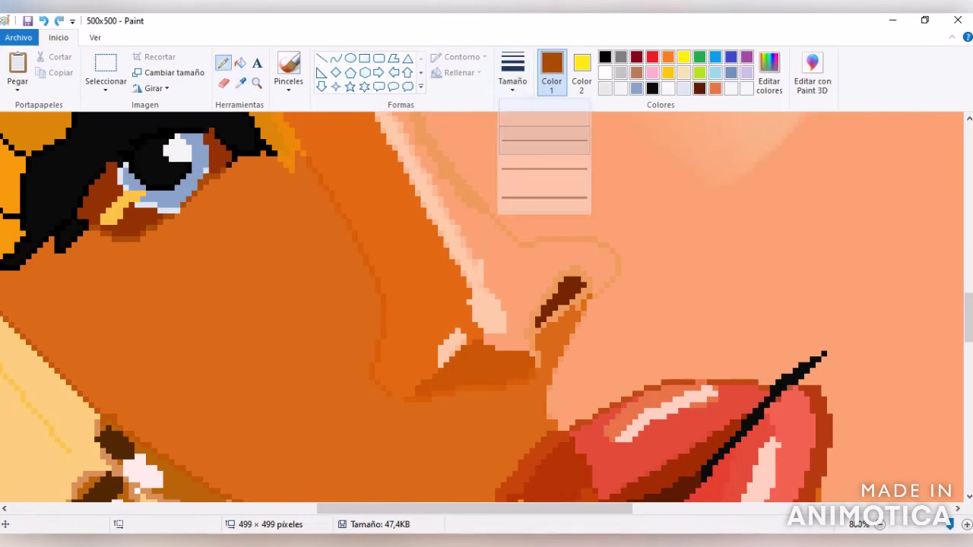
{"action": "left_click", "coordinate": [543, 119]}
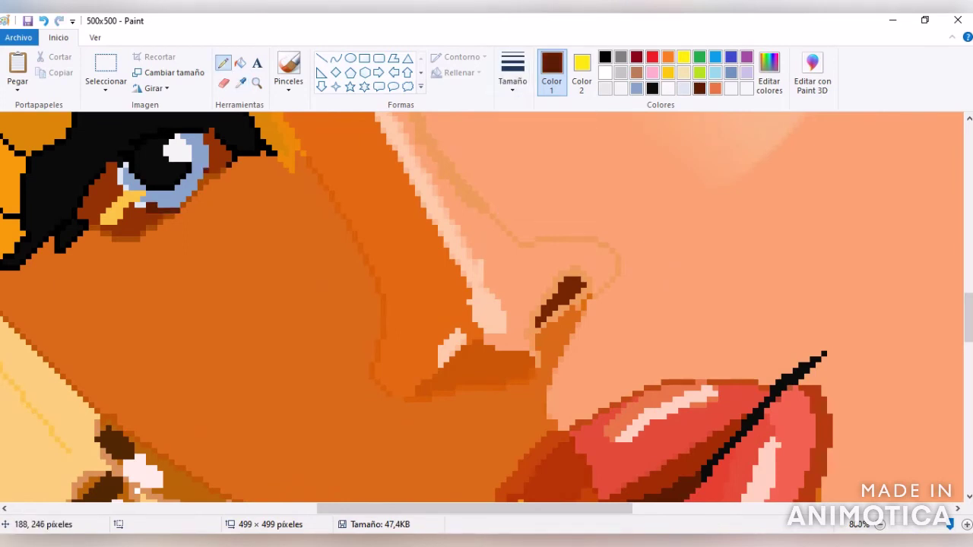
{"action": "left_click_drag", "start_coordinate": [951, 525], "coordinate": [923, 524]}
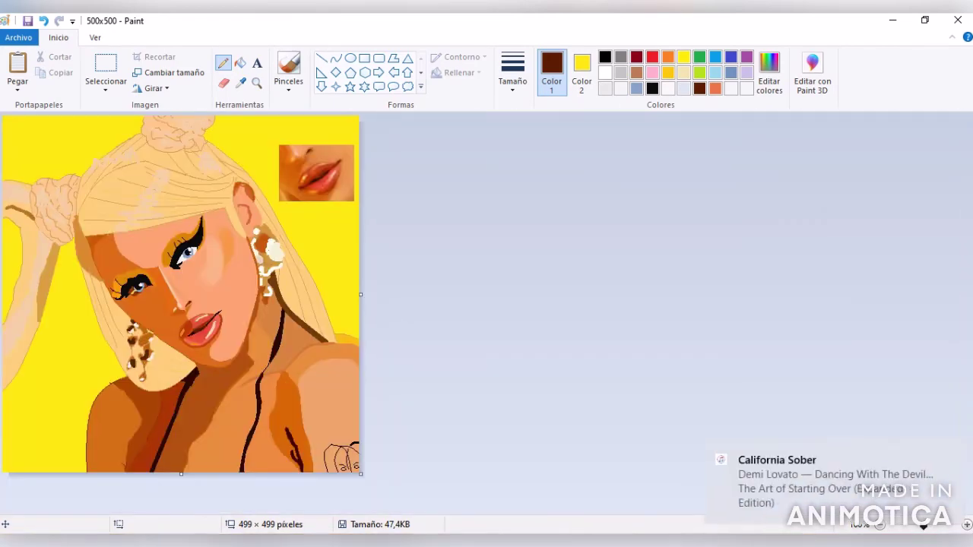
Define a dark olive yellow as the text color and enlarge the canvas to 580 × 553 pixels
{"action": "left_click", "coordinate": [257, 62]}
{"action": "left_click", "coordinate": [684, 57]}
{"action": "left_click", "coordinate": [769, 72]}
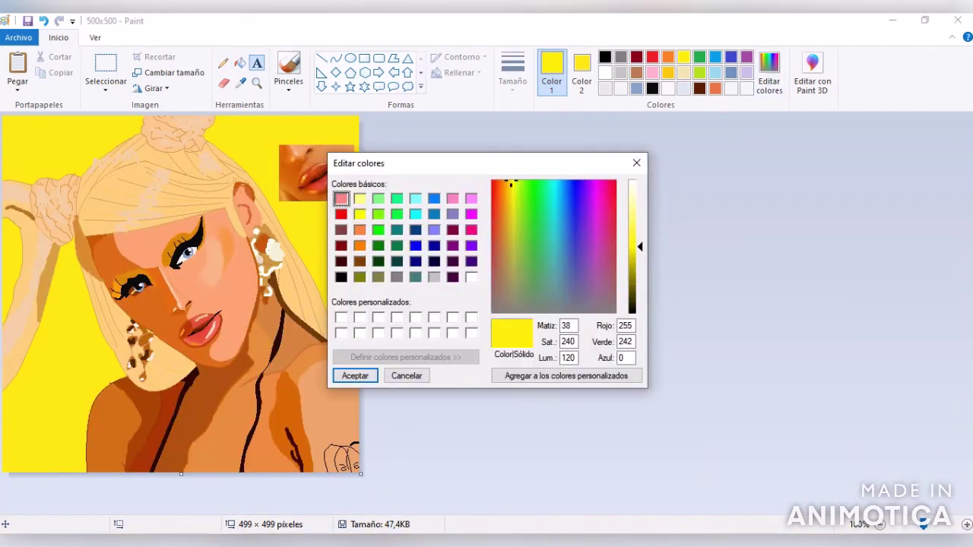
{"action": "key", "text": "Return"}
{"action": "left_click_drag", "start_coordinate": [360, 474], "coordinate": [419, 512]}
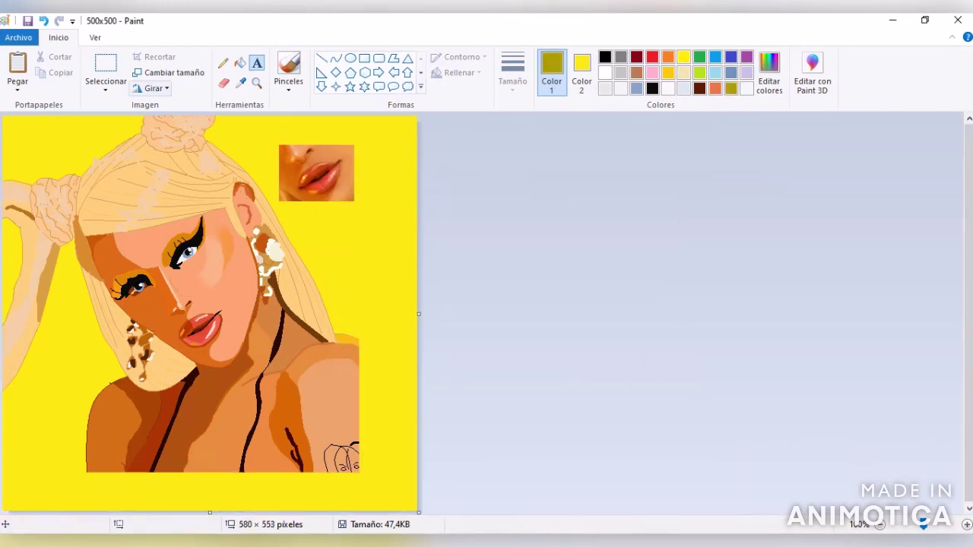
Select the pasted reference photo of the lips and delete it from the yellow background
{"action": "left_click", "coordinate": [106, 89]}
{"action": "left_click", "coordinate": [144, 122]}
{"action": "left_click_drag", "start_coordinate": [366, 207], "coordinate": [276, 134]}
{"action": "right_click", "coordinate": [317, 193]}
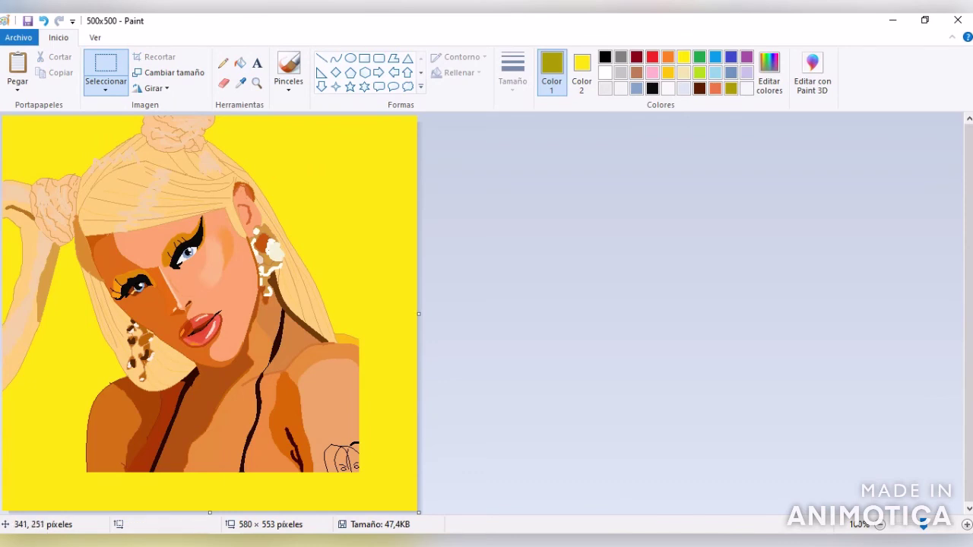
Try to reposition the whole portrait lower and slightly to the right on the enlarged canvas
{"action": "left_click", "coordinate": [105, 89]}
{"action": "left_click", "coordinate": [122, 122]}
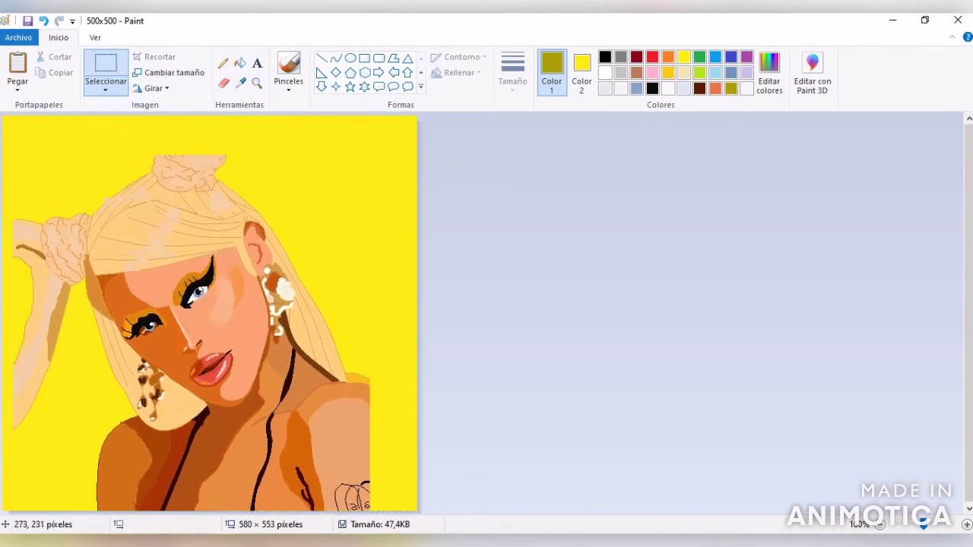
{"action": "left_click_drag", "start_coordinate": [198, 281], "coordinate": [184, 236]}
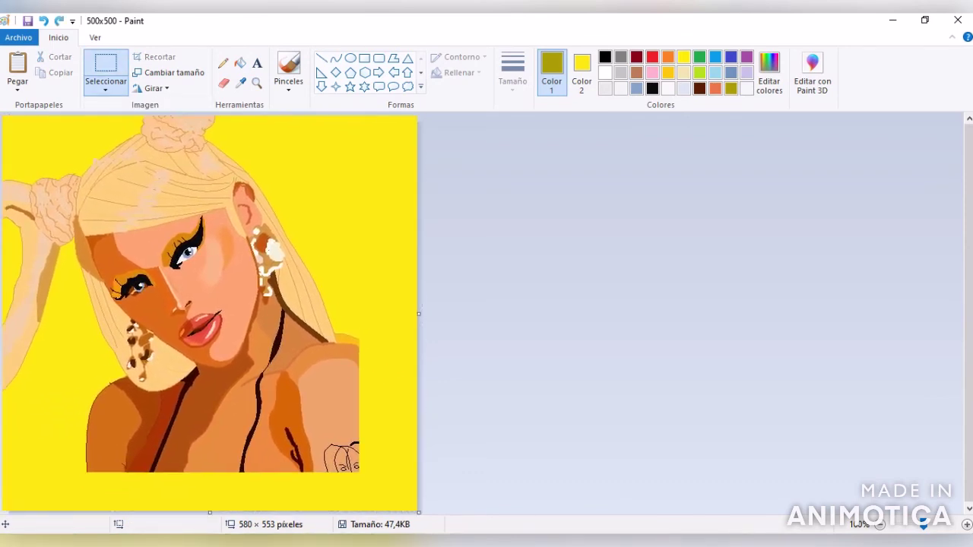
Try a 705 × 519 pixel canvas and undo the enlargements back to 499 × 499 pixels
{"action": "left_click_drag", "start_coordinate": [419, 512], "coordinate": [508, 488]}
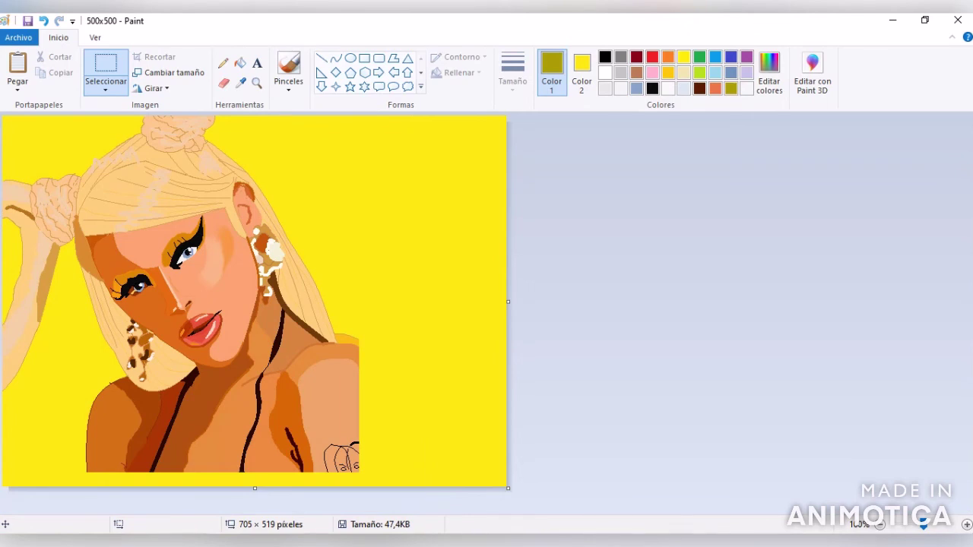
{"action": "key", "text": "ctrl+z"}
{"action": "key", "text": "ctrl+z"}
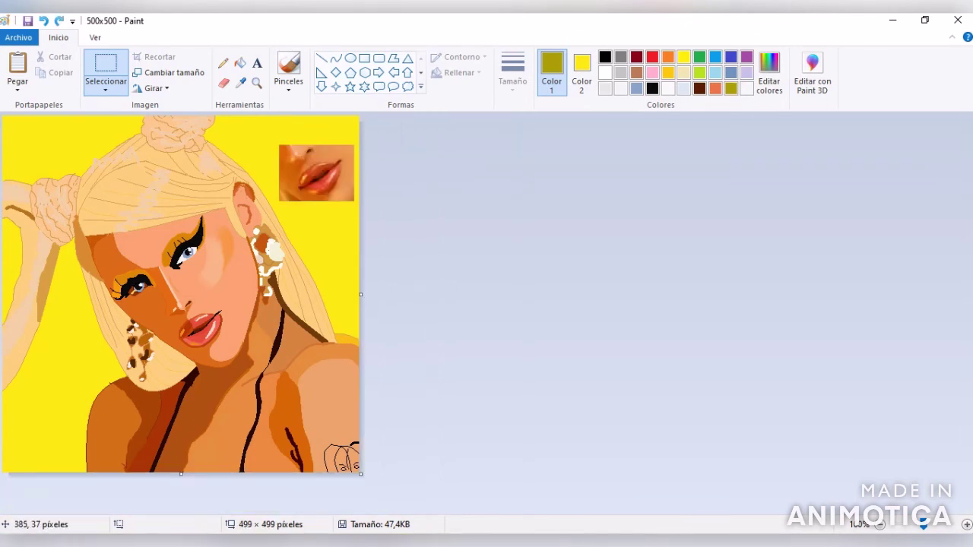
{"action": "key", "text": "ctrl+z"}
Add the two-line text PABLLO VITTAR at font size 22 on the yellow background above the right shoulder, near the canvas's upper edge
{"action": "left_click", "coordinate": [257, 62]}
{"action": "left_click_drag", "start_coordinate": [351, 144], "coordinate": [241, 124]}
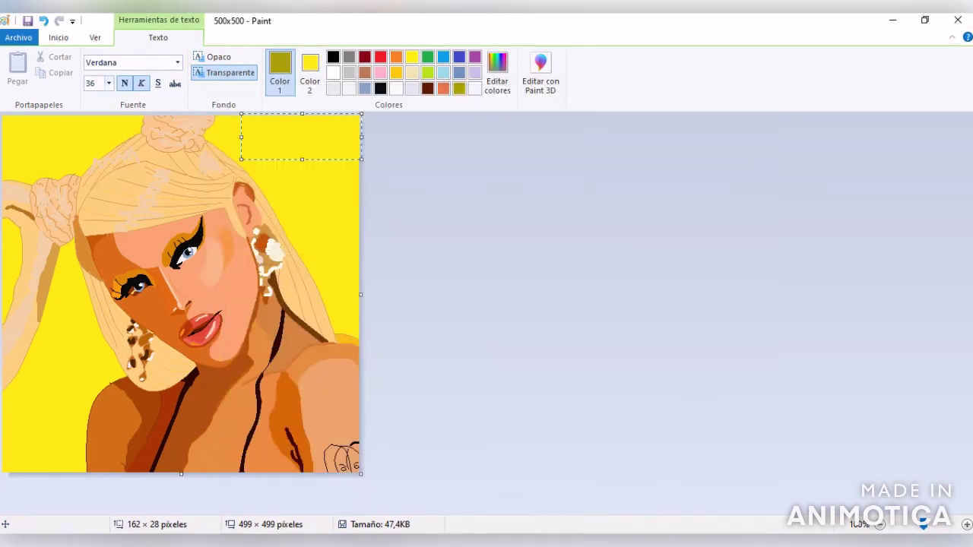
{"action": "left_click", "coordinate": [109, 82]}
{"action": "left_click", "coordinate": [95, 217]}
{"action": "type", "text": "paBLLO"}
{"action": "key", "text": "Return"}
{"action": "type", "text": "VITTAR"}
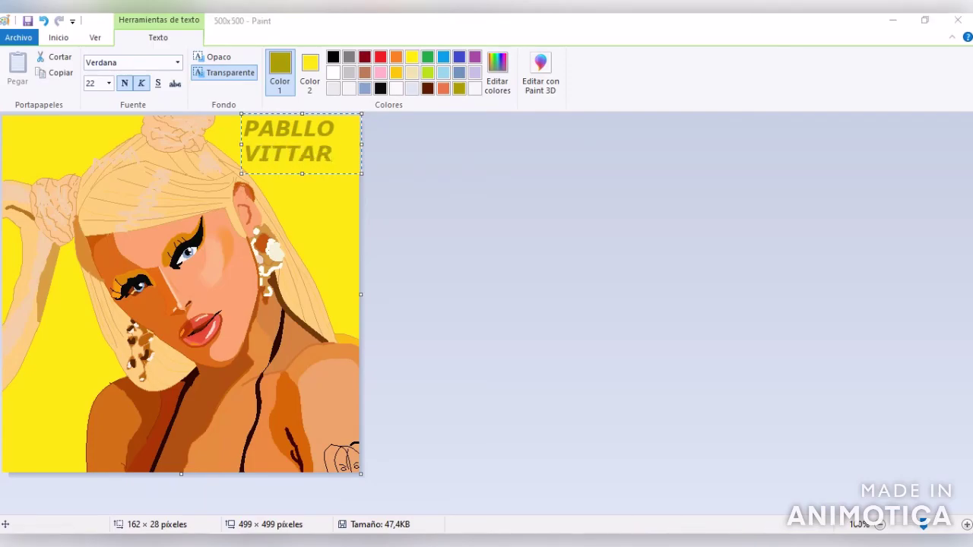